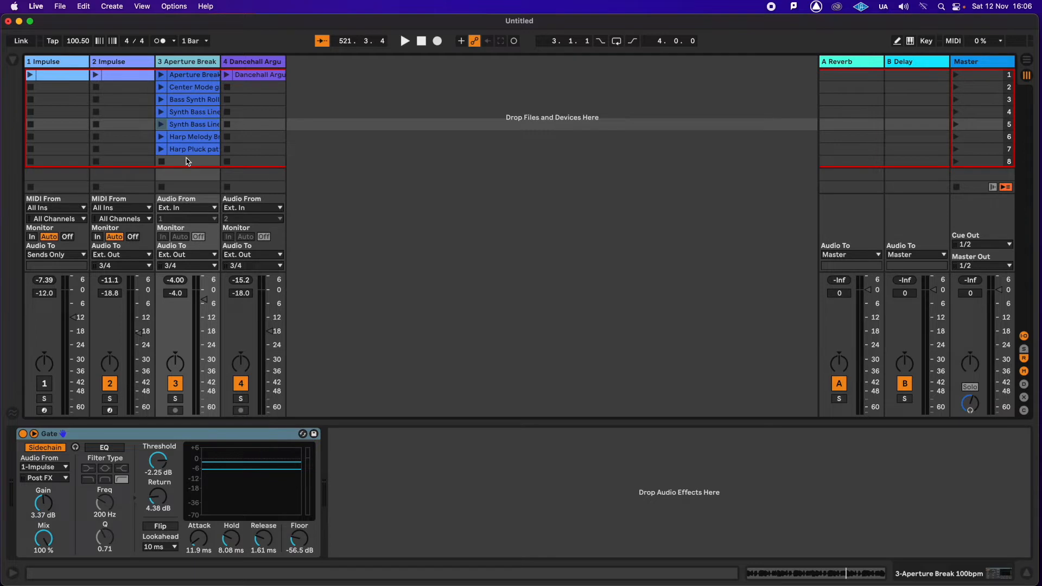
# View the Drum Loops samples of the Chop and Swing pack in the browser and hide the browser again
pyautogui.click(12, 60)
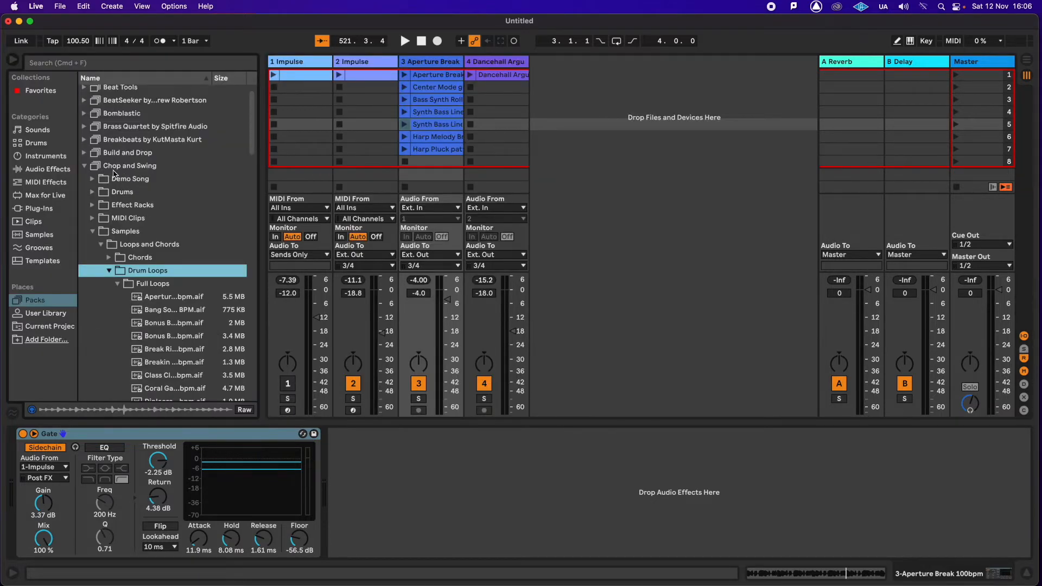
pyautogui.click(12, 60)
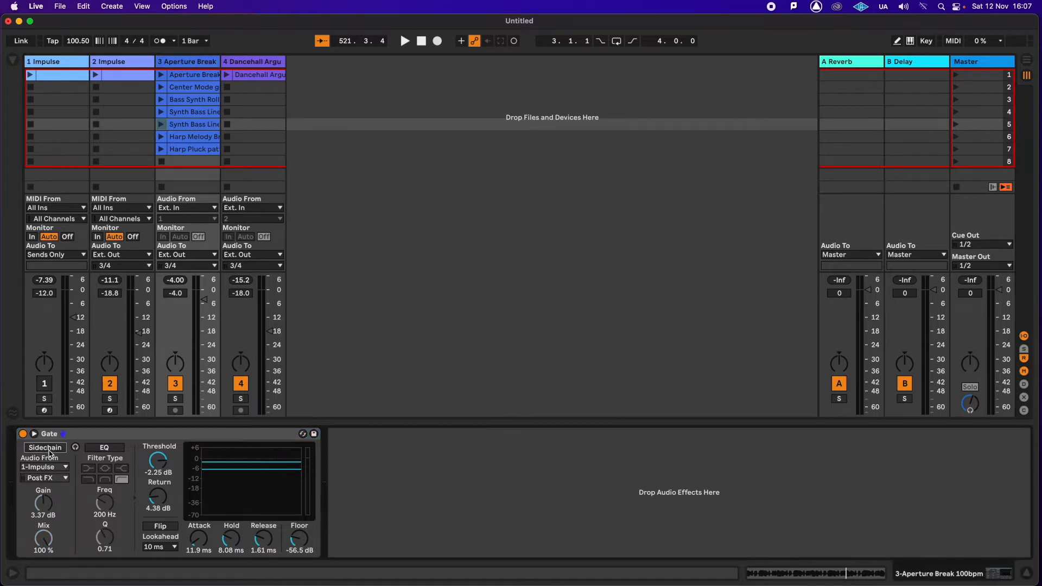
# Enable Sidechain in the Gate on the Aperture Break track and set its audio source to 1-Impulse
pyautogui.click(90, 434)
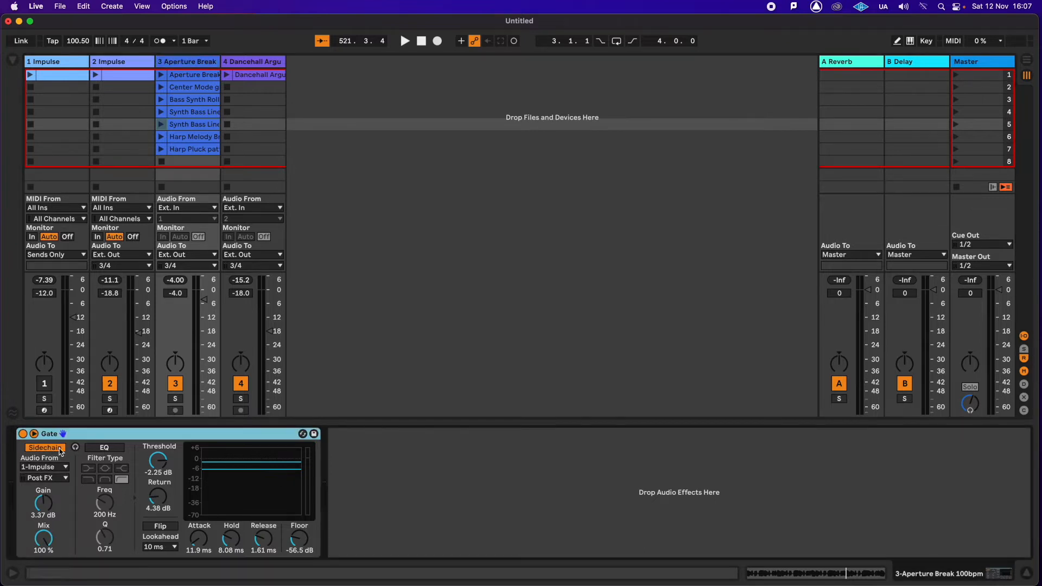
pyautogui.click(58, 467)
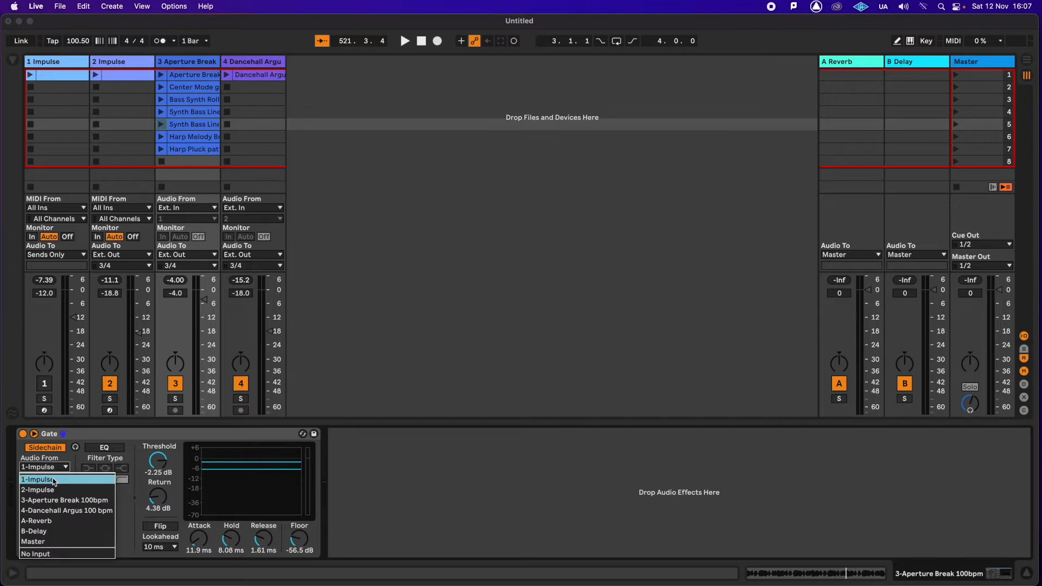
pyautogui.click(53, 481)
# Examine the Impulse device and MIDI clip notes on track 1, the Gate on track 3, and the Impulse on track 2
pyautogui.click(55, 66)
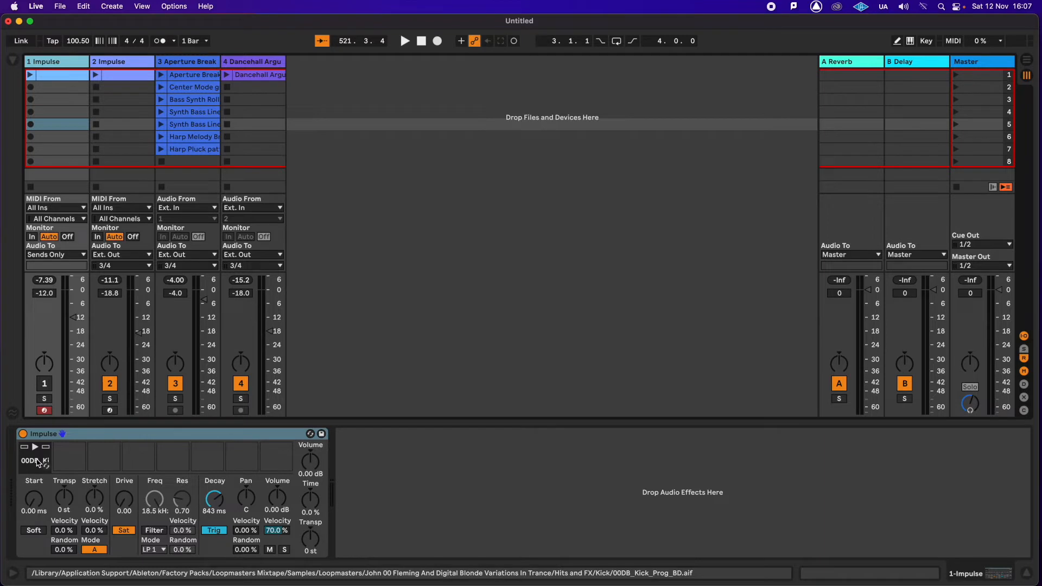
pyautogui.click(199, 68)
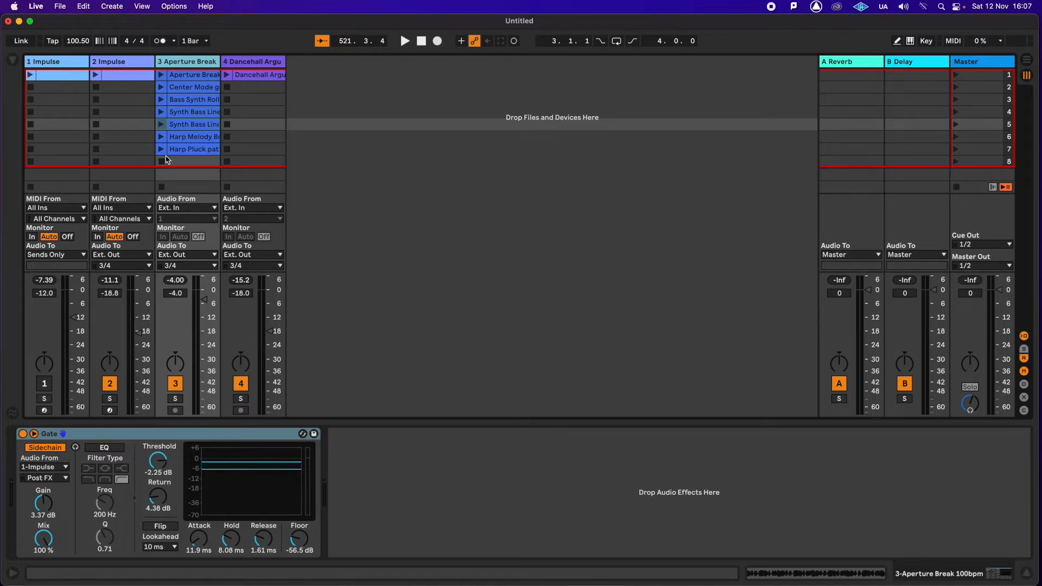
pyautogui.click(67, 68)
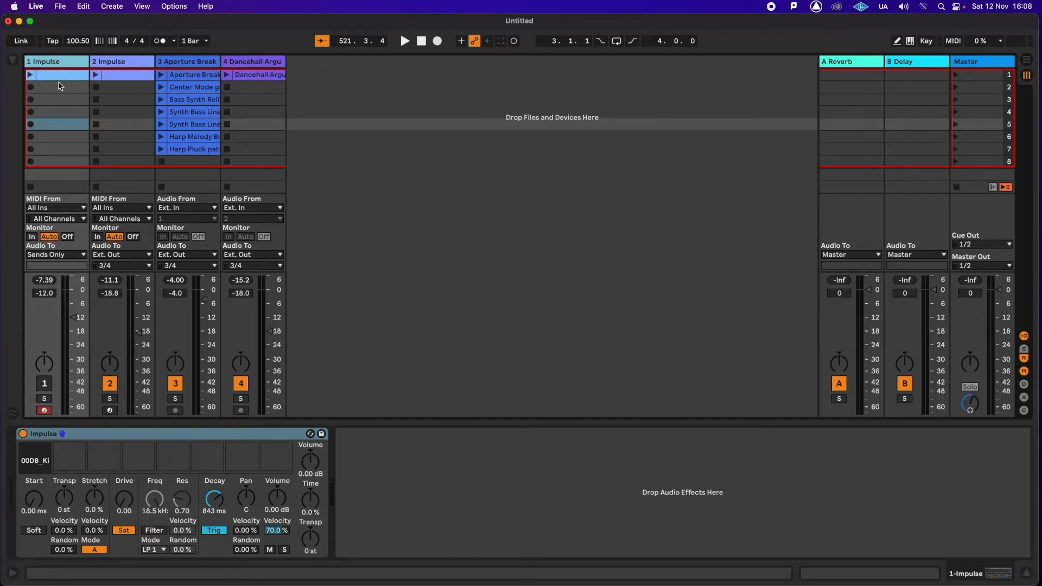
pyautogui.doubleClick(58, 76)
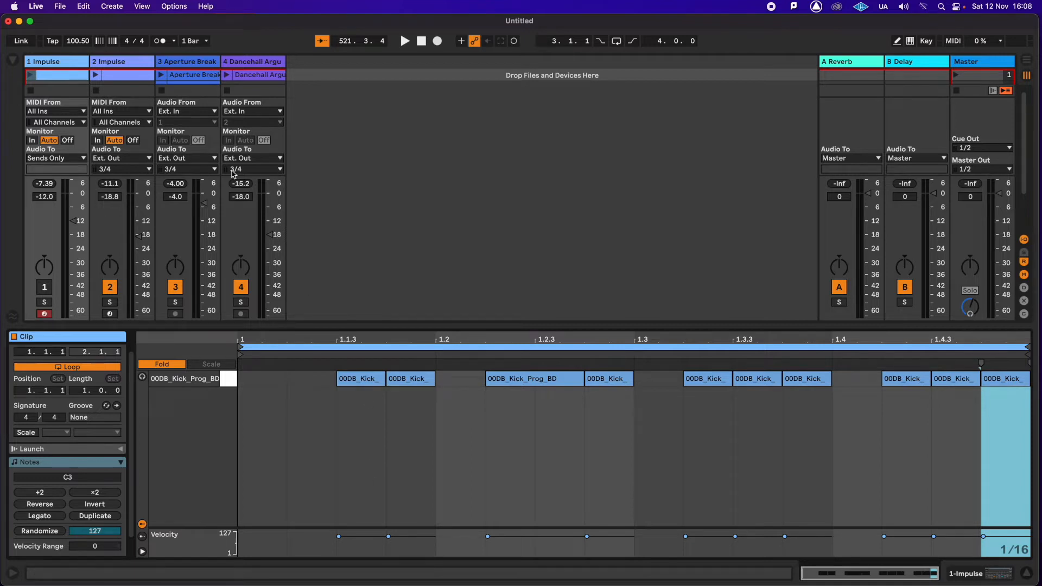
pyautogui.click(133, 65)
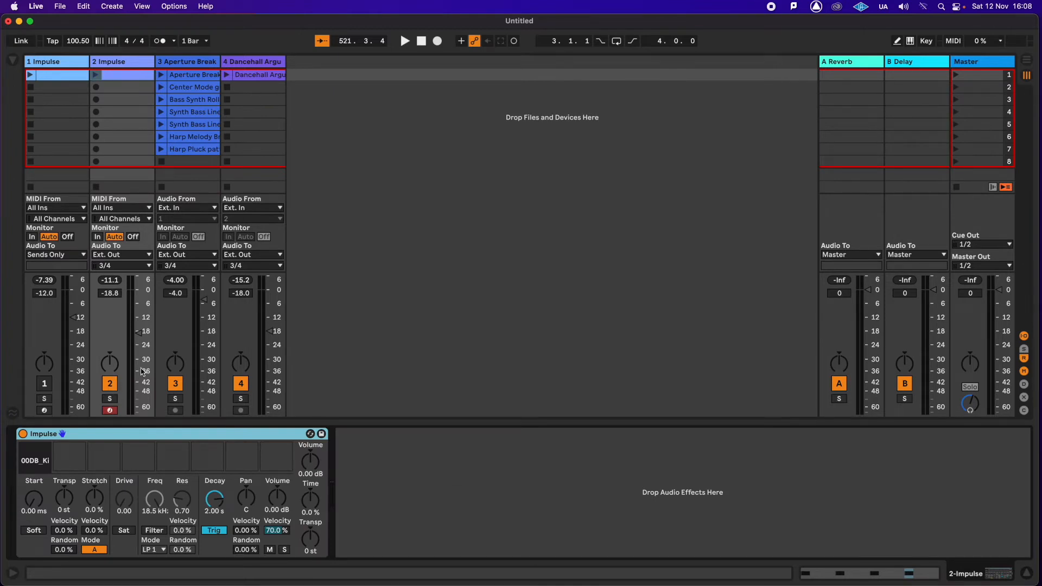
# Mute the Aperture Break track and play the first scene
pyautogui.click(175, 383)
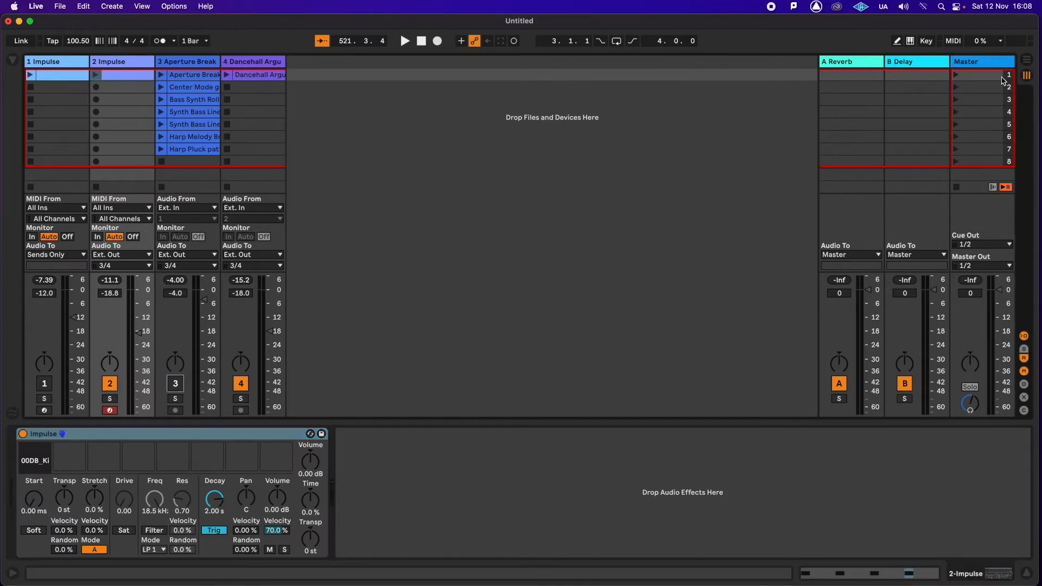
pyautogui.click(958, 78)
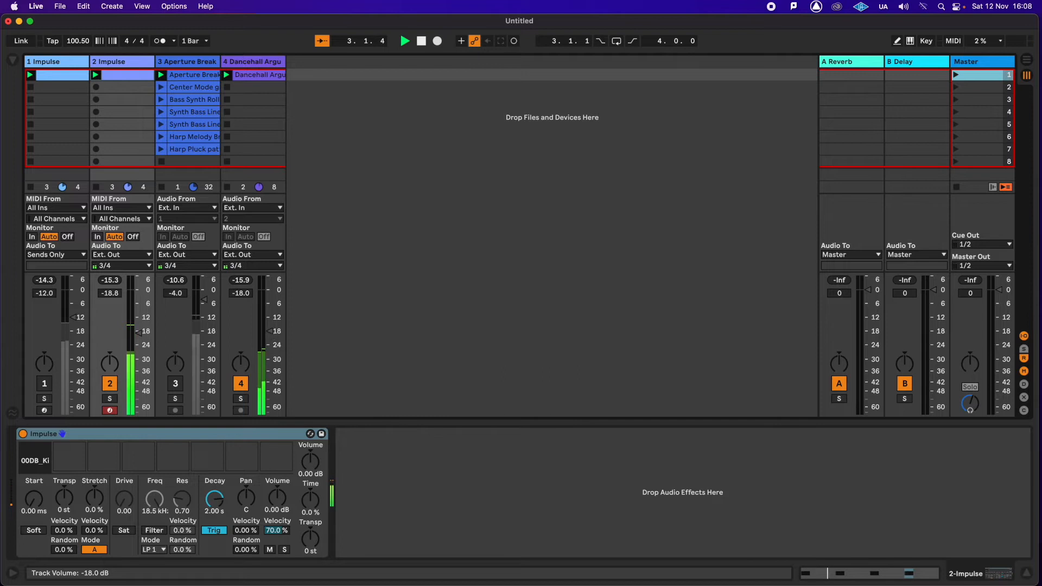
# Lower track 2's volume to -22.7 dB and track 4's to -19.0 dB, and stop playback with the Aperture Break track selected
pyautogui.moveTo(270, 331); pyautogui.dragTo(270, 333)
pyautogui.click(139, 333)
pyautogui.moveTo(139, 332); pyautogui.dragTo(139, 341)
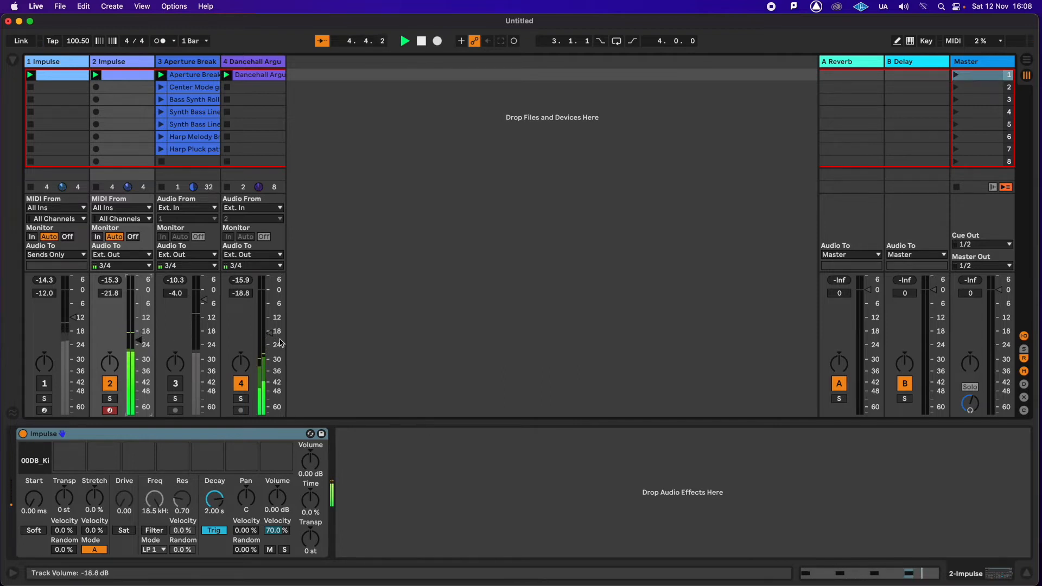
pyautogui.moveTo(139, 340); pyautogui.dragTo(140, 343)
pyautogui.moveTo(269, 333); pyautogui.dragTo(270, 334)
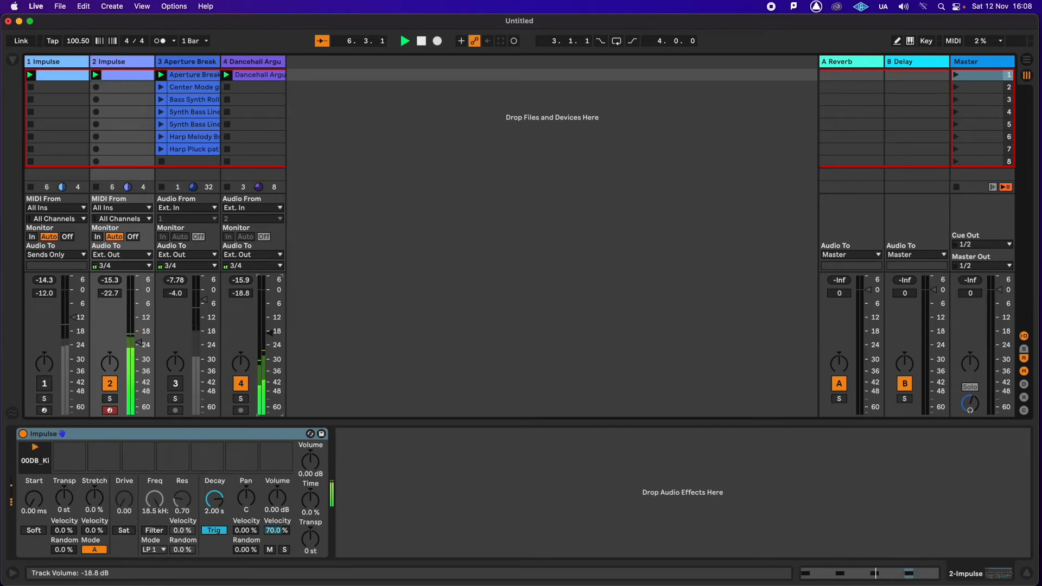
pyautogui.click(190, 73)
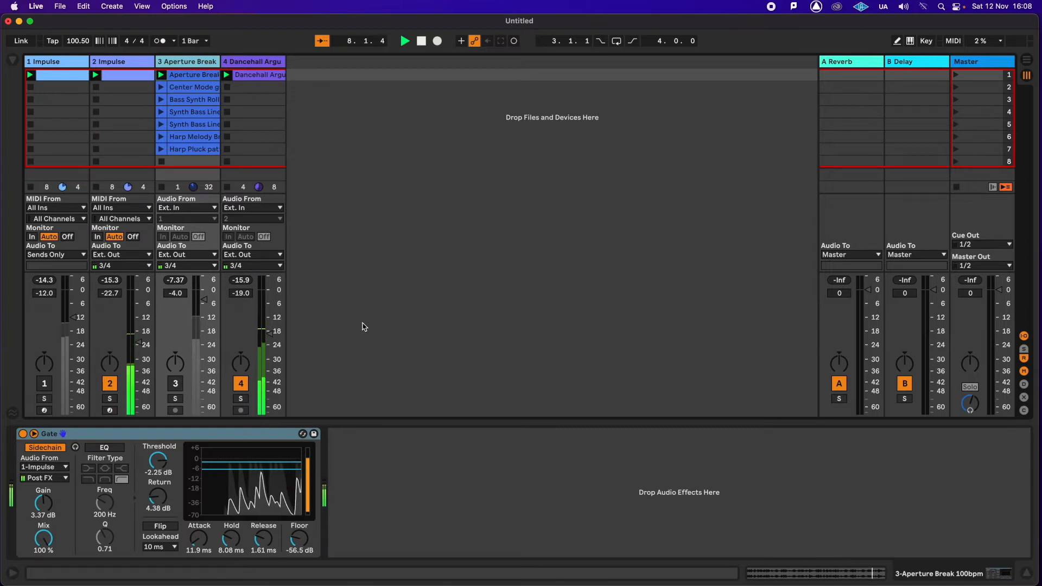
pyautogui.press('space')
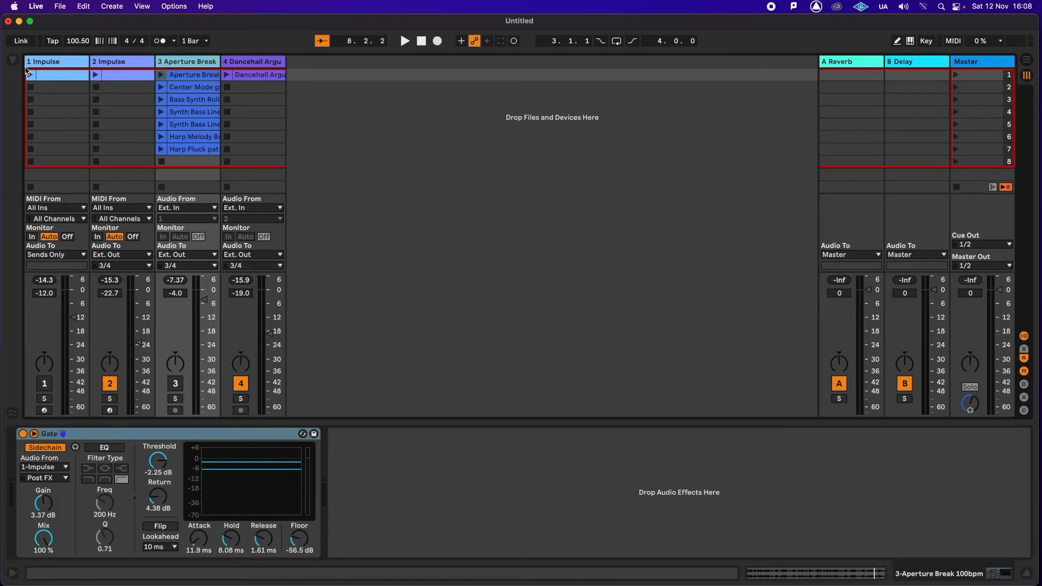
# Create an empty one-bar MIDI clip in track 1's first slot and fill it with four quarter-note 00DB_Kick_Prog_BD notes, one per beat
pyautogui.click(49, 62)
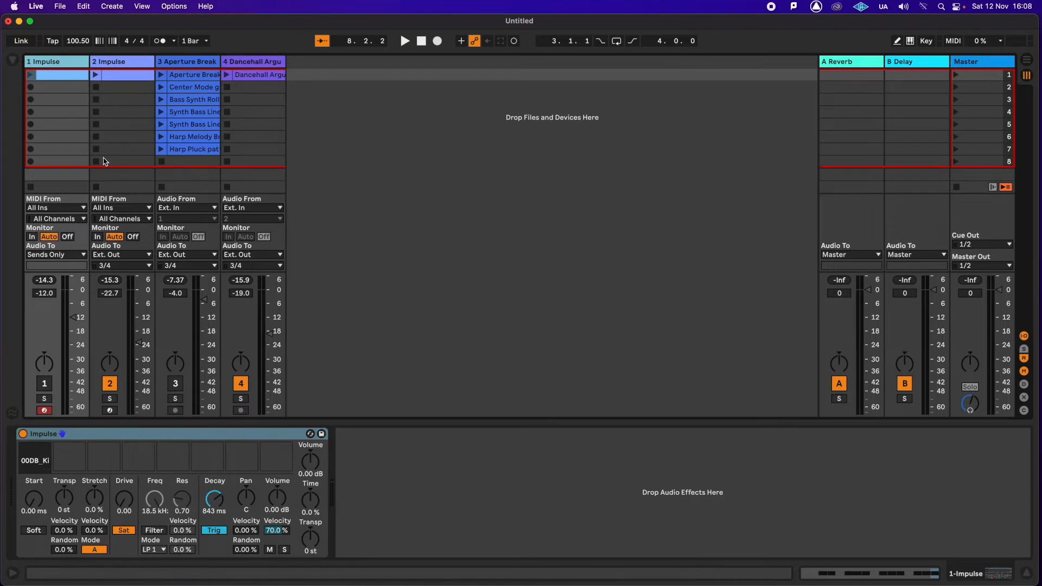
pyautogui.doubleClick(61, 76)
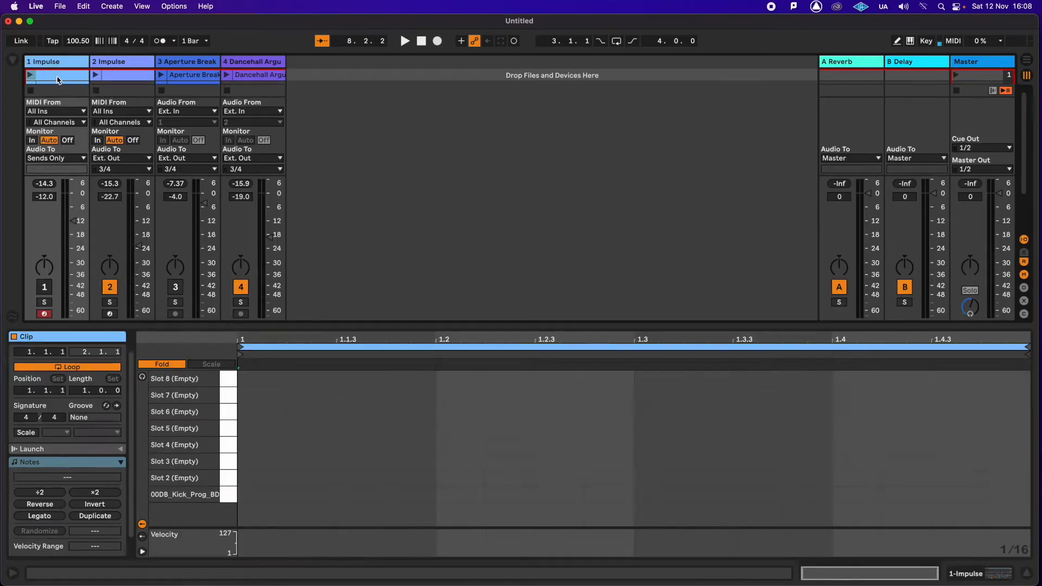
pyautogui.doubleClick(252, 495)
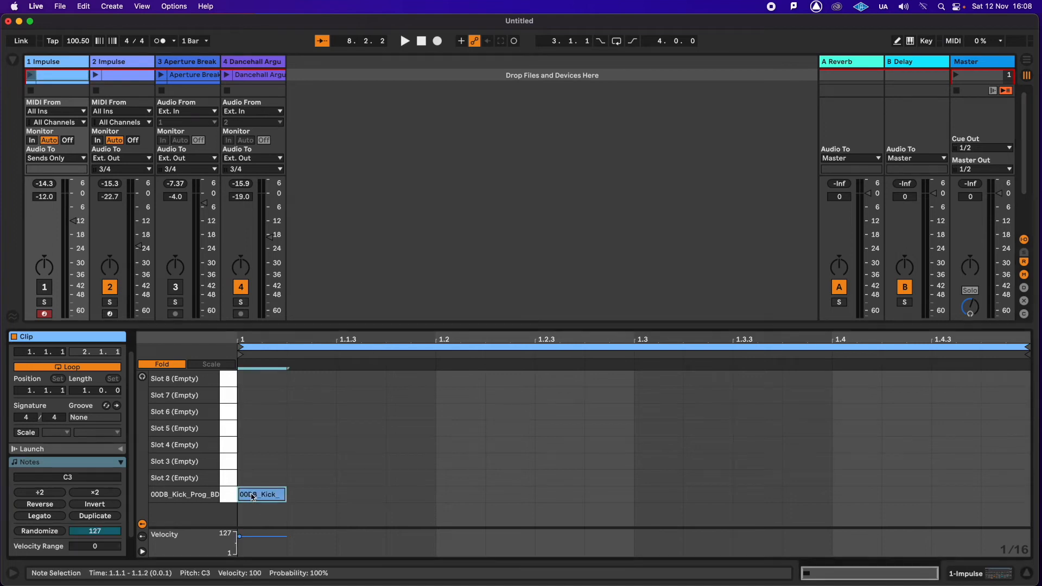
pyautogui.moveTo(283, 495); pyautogui.dragTo(433, 494)
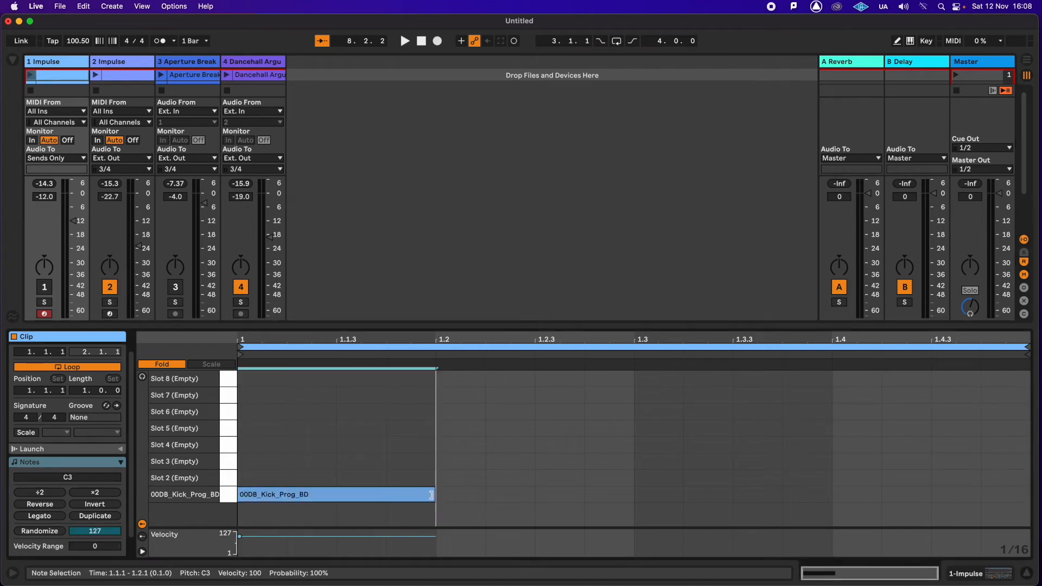
pyautogui.press('super+d')
pyautogui.press('super+d')
pyautogui.press('super+d')
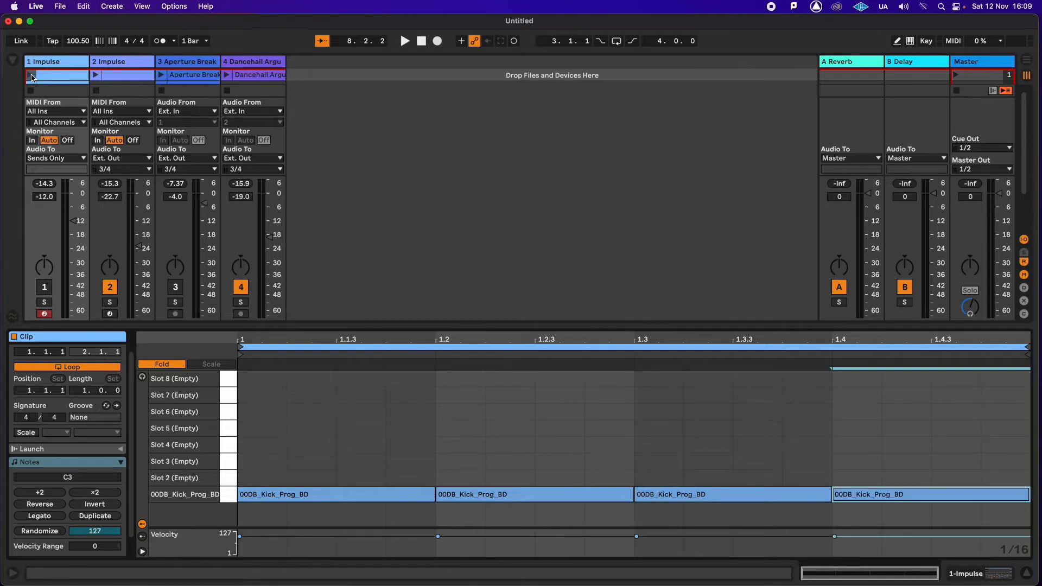
# Launch the new kick clip on track 1 together with the first Aperture Break clip on track 3
pyautogui.press('Return')
pyautogui.click(193, 65)
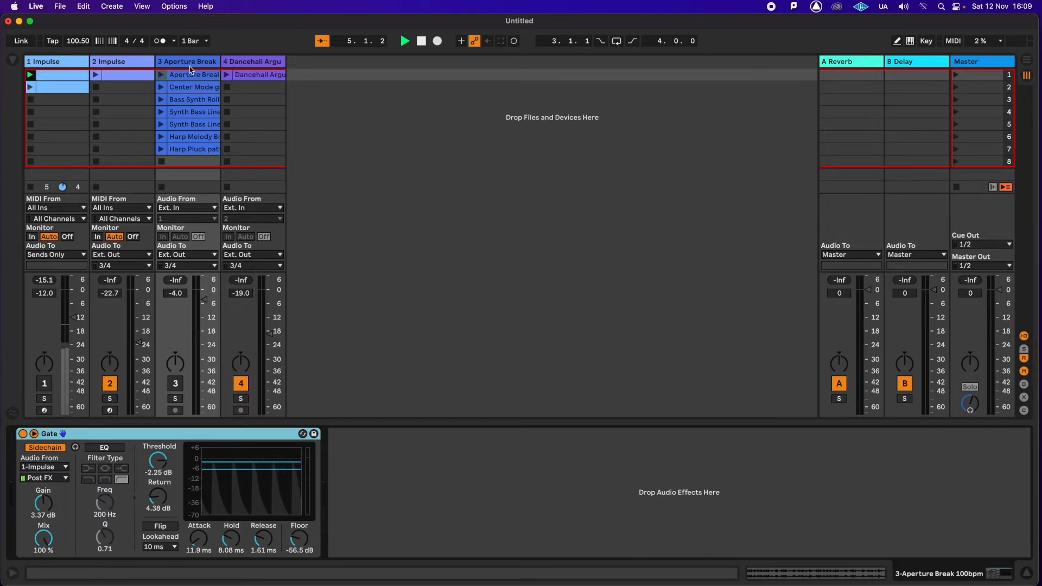
pyautogui.click(161, 77)
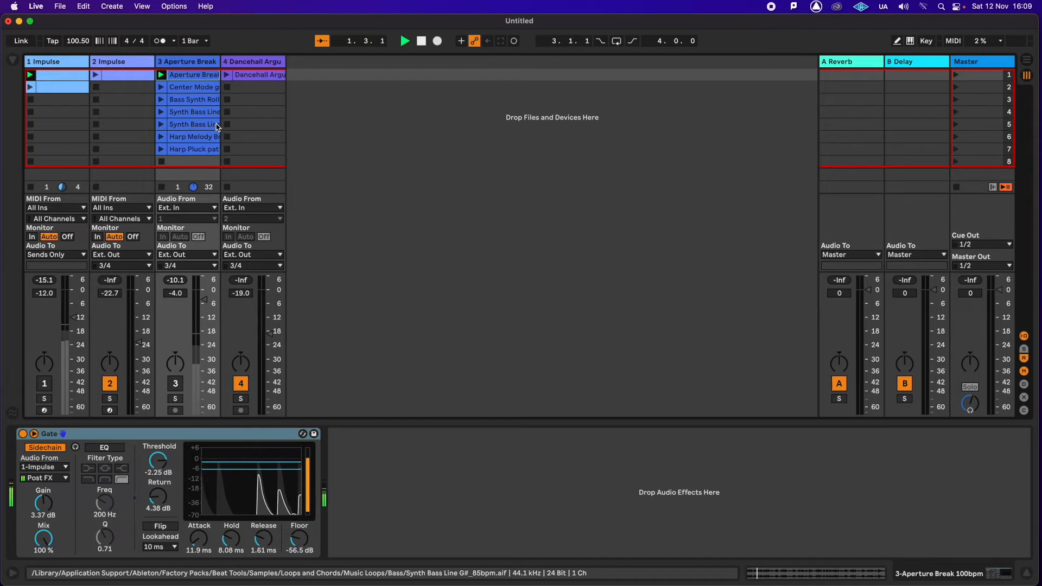
# Unmute the Aperture Break track and set its volume to -8.6 dB
pyautogui.moveTo(204, 300); pyautogui.dragTo(204, 330)
pyautogui.click(177, 384)
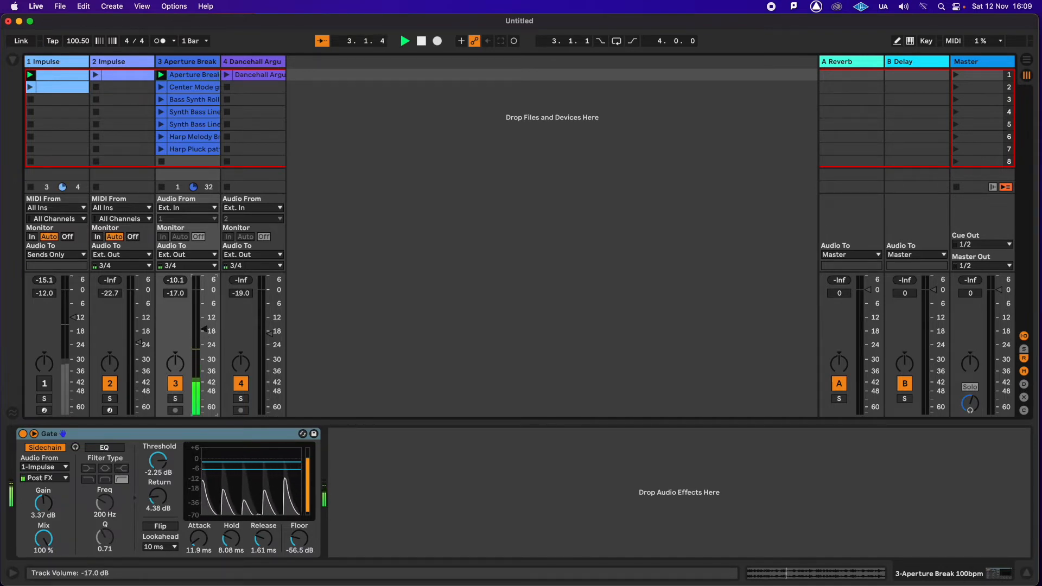
pyautogui.moveTo(205, 342); pyautogui.dragTo(204, 309)
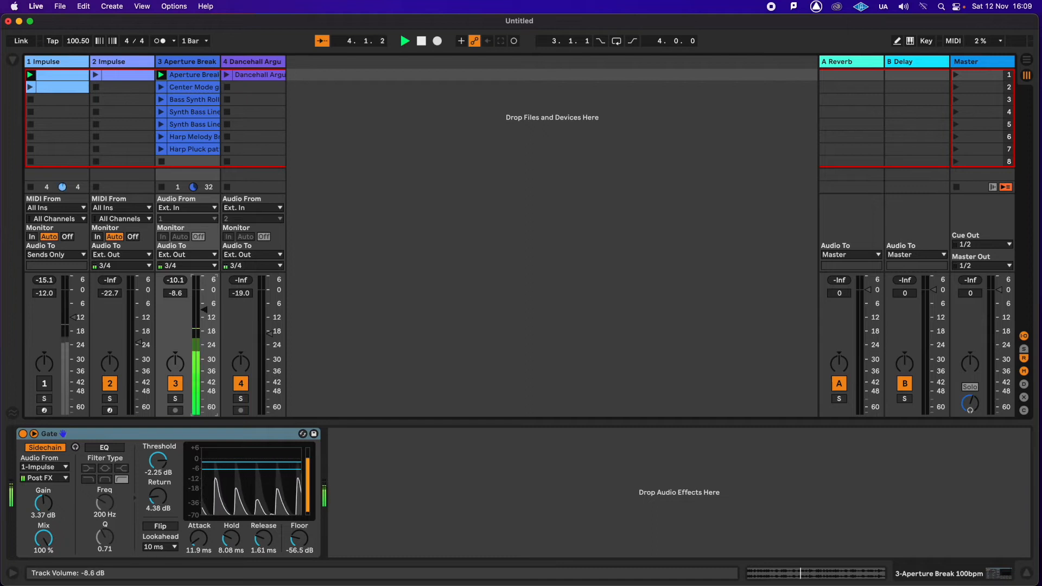
# Bypass the Gate on the Aperture Break track and reactivate it to compare the loop with and without gating
pyautogui.click(23, 435)
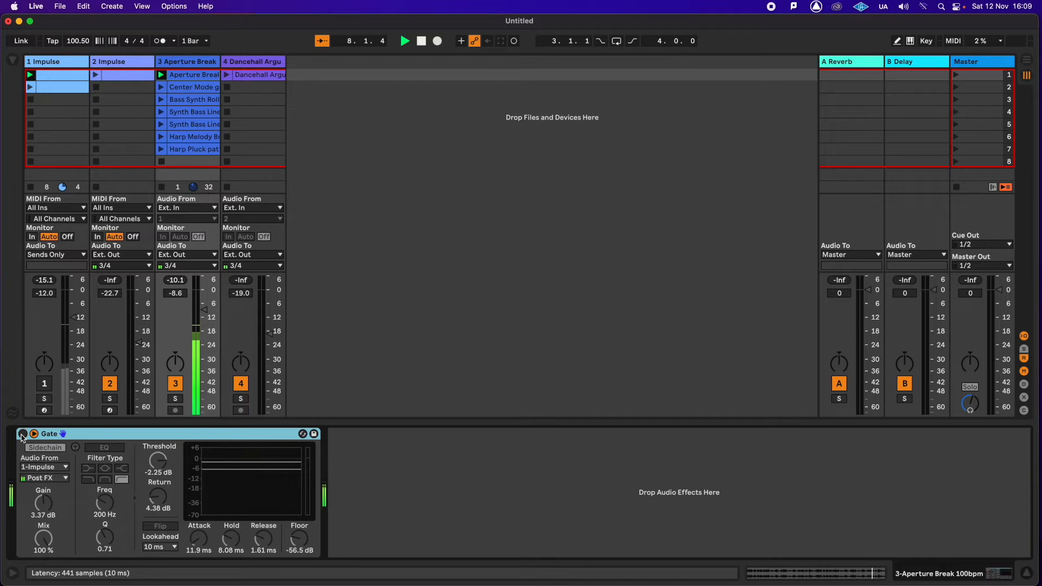
pyautogui.click(23, 434)
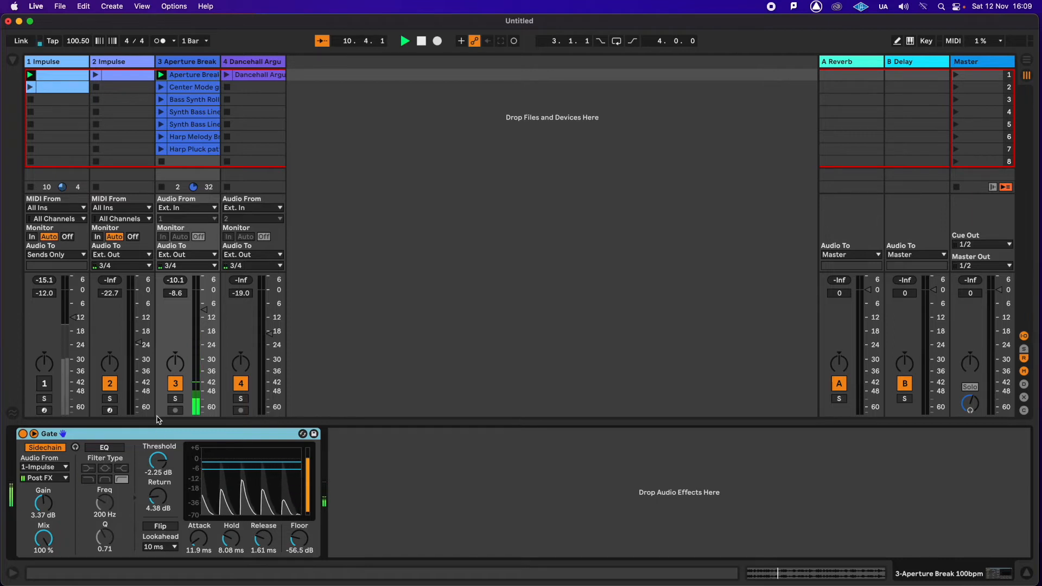
# Set the Gate's sidechain Gain to 5.59 dB, Threshold to -7.97 dB and Return to 8.19 dB
pyautogui.click(63, 502)
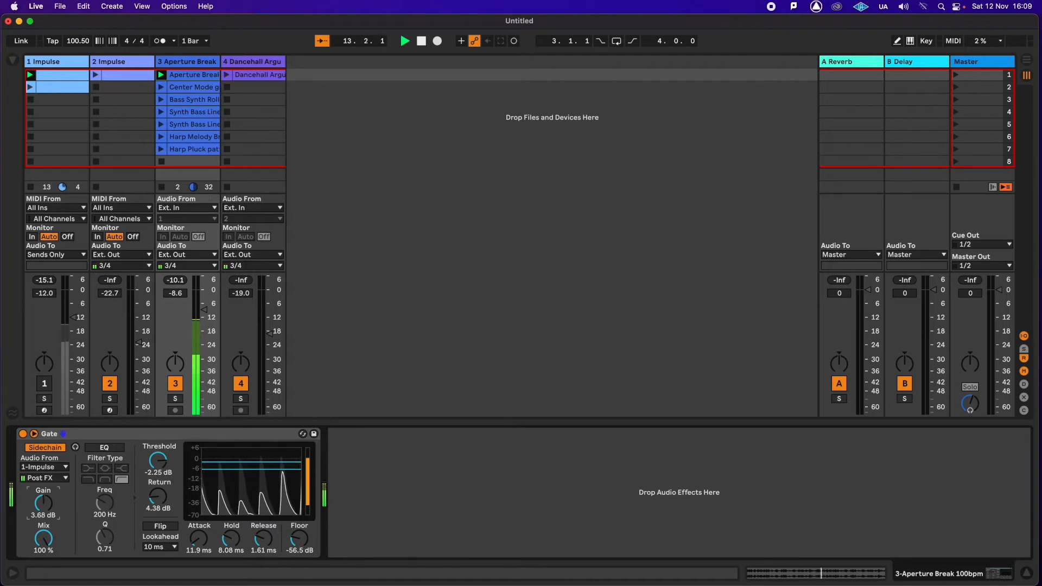
pyautogui.moveTo(44, 503); pyautogui.dragTo(44, 497)
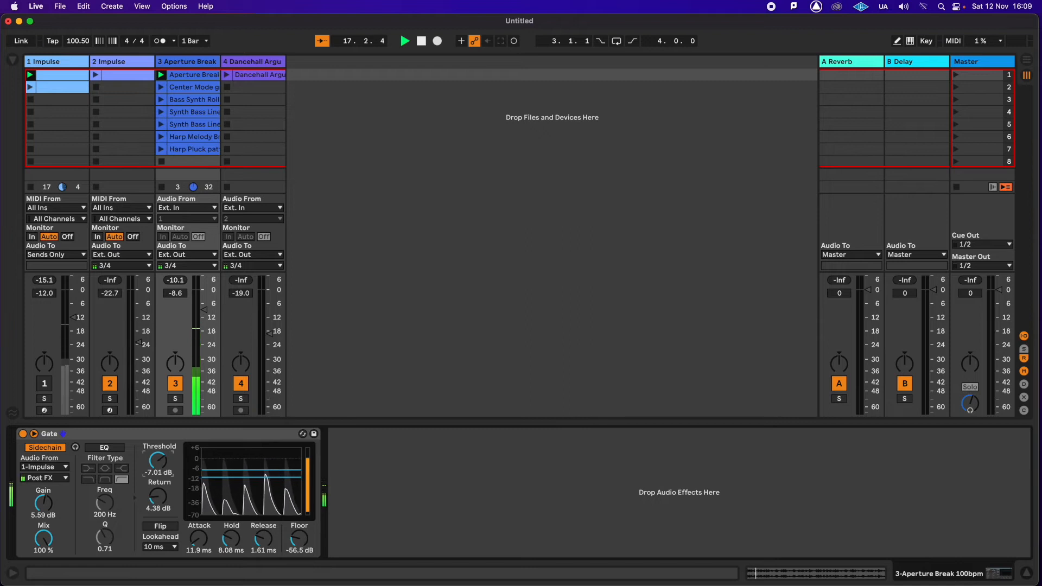
pyautogui.moveTo(157, 460); pyautogui.dragTo(158, 458)
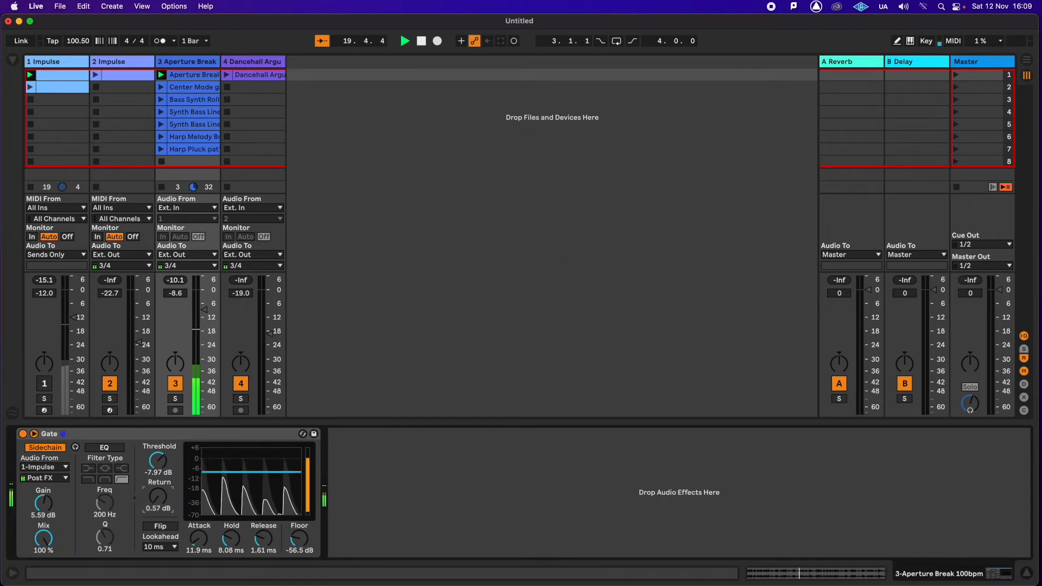
pyautogui.moveTo(158, 495); pyautogui.dragTo(158, 491)
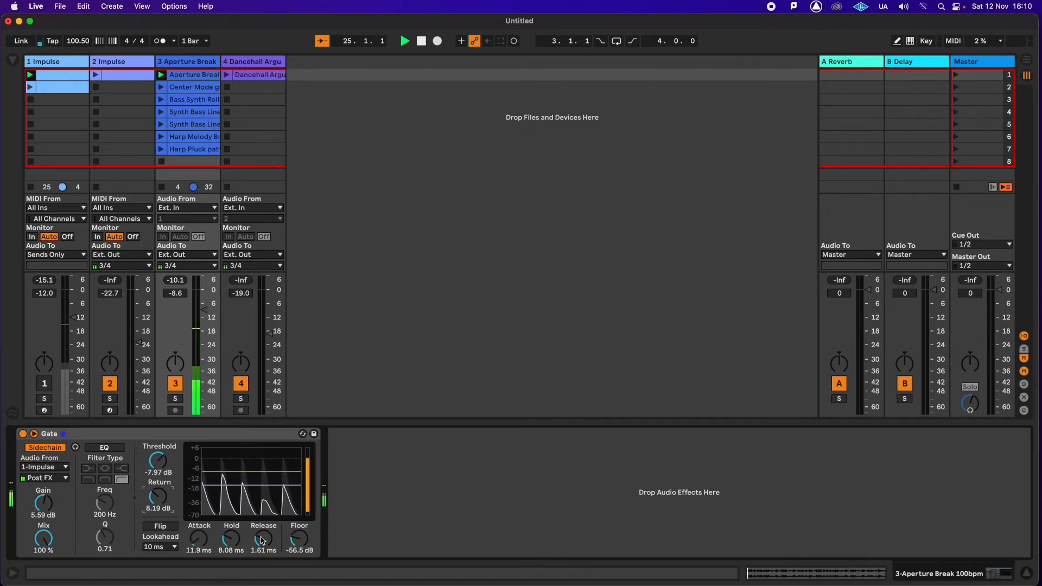
# Set the Gate's Release to 2.43 ms, Hold to 4.79 ms and Floor to -inf dB, keeping the Threshold at -7.97 dB
pyautogui.moveTo(264, 541); pyautogui.dragTo(263, 515)
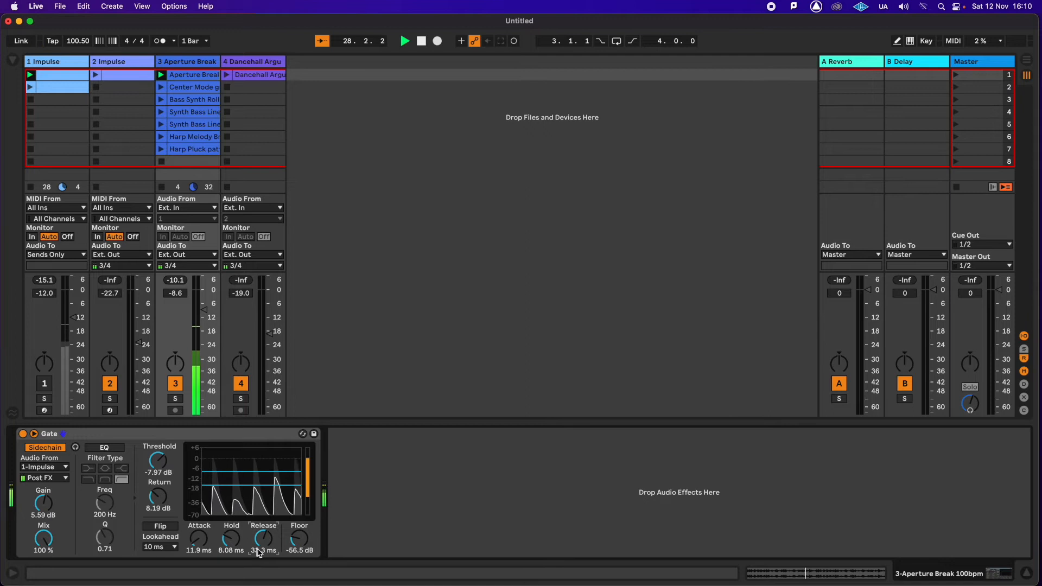
pyautogui.moveTo(264, 540); pyautogui.dragTo(263, 545)
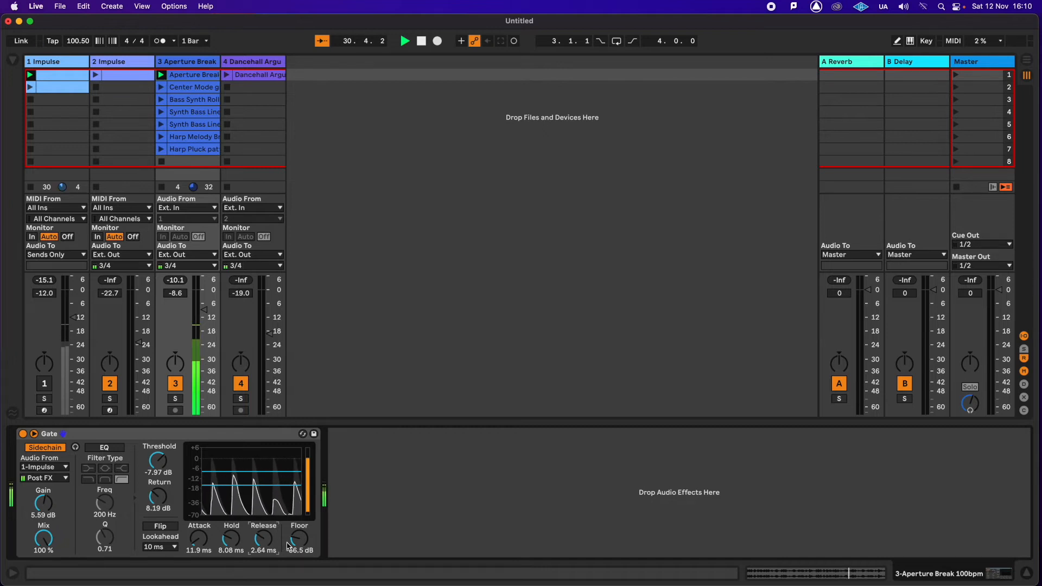
pyautogui.moveTo(299, 539); pyautogui.dragTo(299, 540)
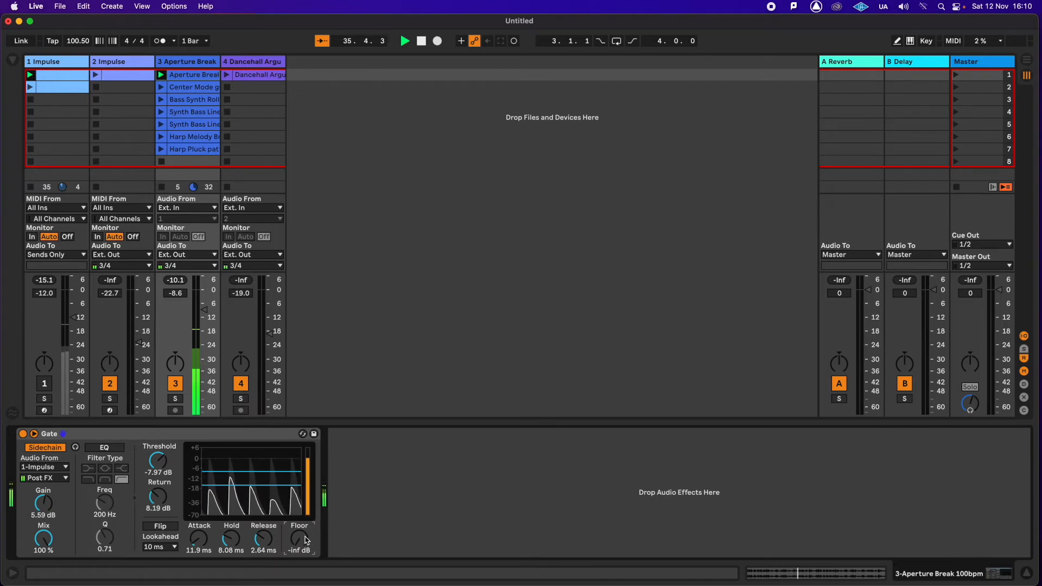
pyautogui.moveTo(264, 537); pyautogui.dragTo(232, 548)
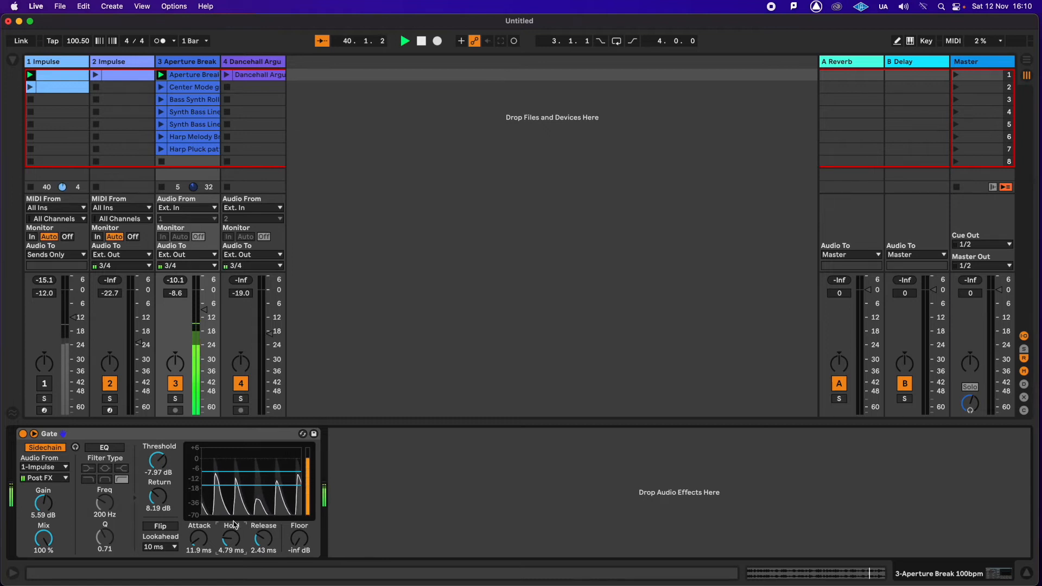
pyautogui.moveTo(158, 460); pyautogui.dragTo(158, 459)
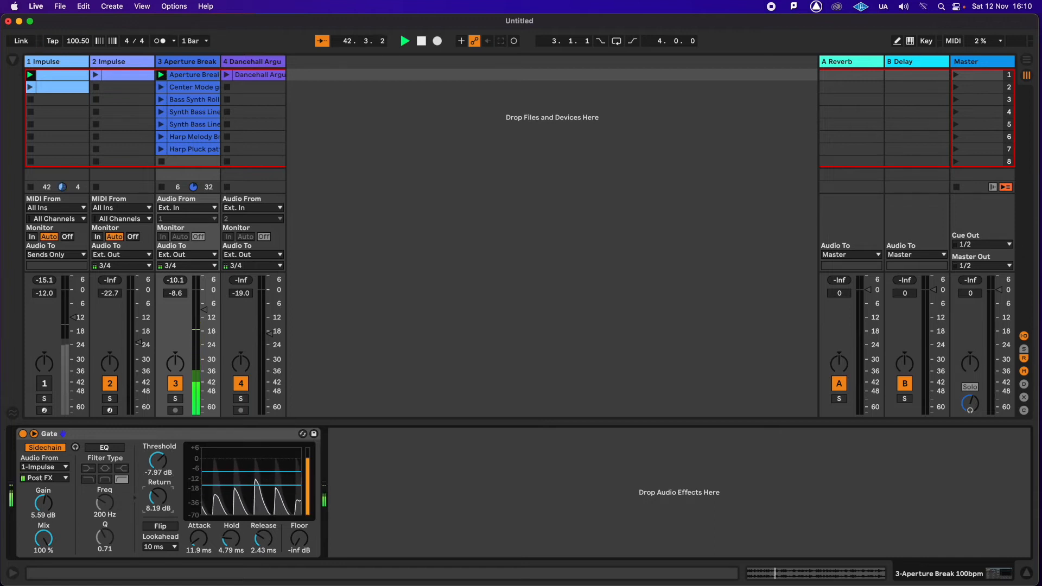
# Set the Gate's Return to 8.38 dB and delete the four-kick clip in the 1 Impulse track's first slot
pyautogui.moveTo(158, 496); pyautogui.dragTo(158, 494)
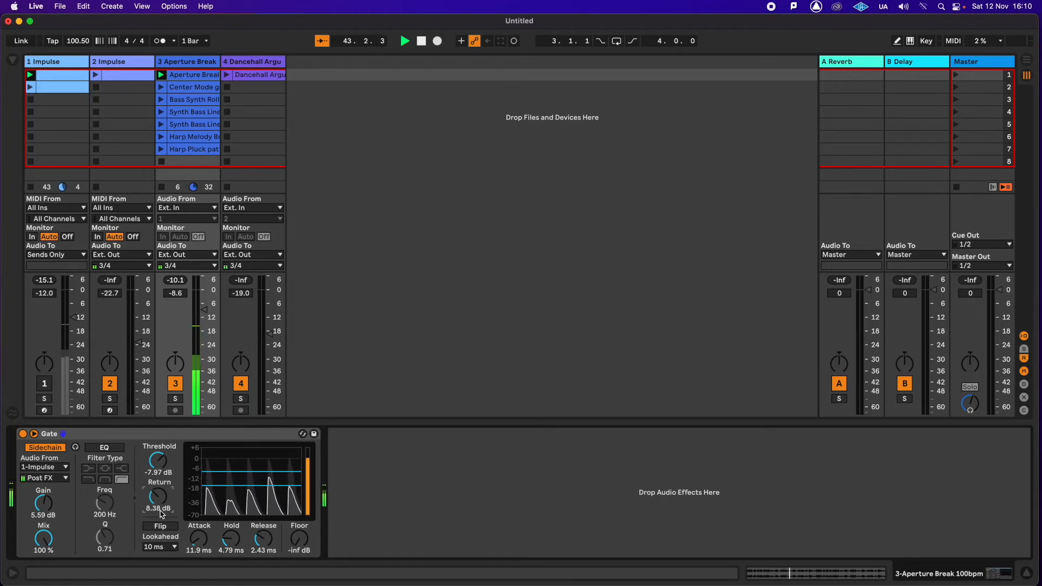
pyautogui.doubleClick(57, 81)
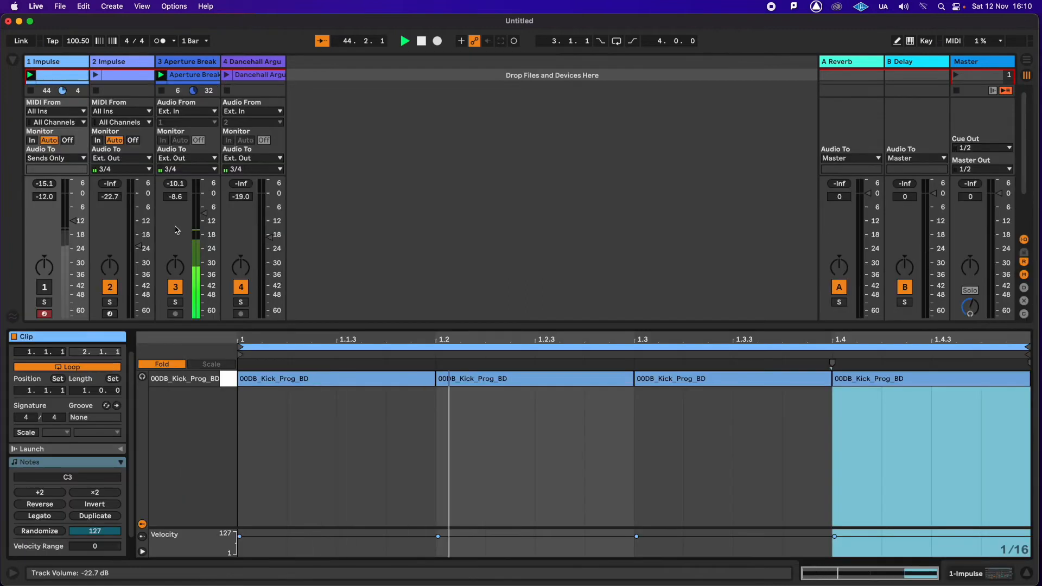
pyautogui.moveTo(432, 381); pyautogui.dragTo(332, 384)
pyautogui.click(52, 78)
pyautogui.press('Delete')
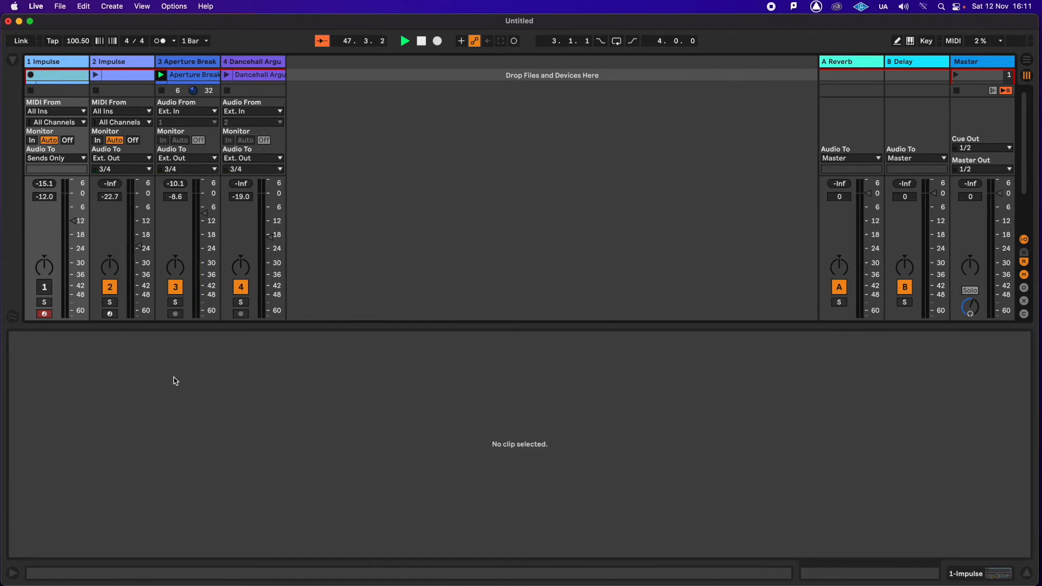
# Move the remaining 1 Impulse clip up into the first slot, open its notes and launch it
pyautogui.press('super+alt+l')
pyautogui.moveTo(57, 89); pyautogui.dragTo(58, 77)
pyautogui.doubleClick(56, 77)
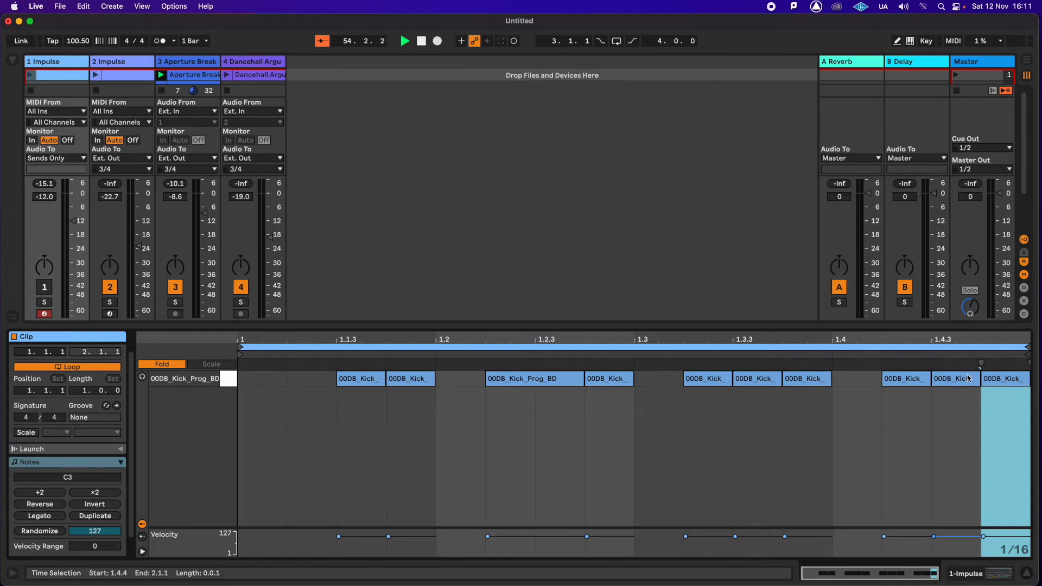
pyautogui.click(31, 76)
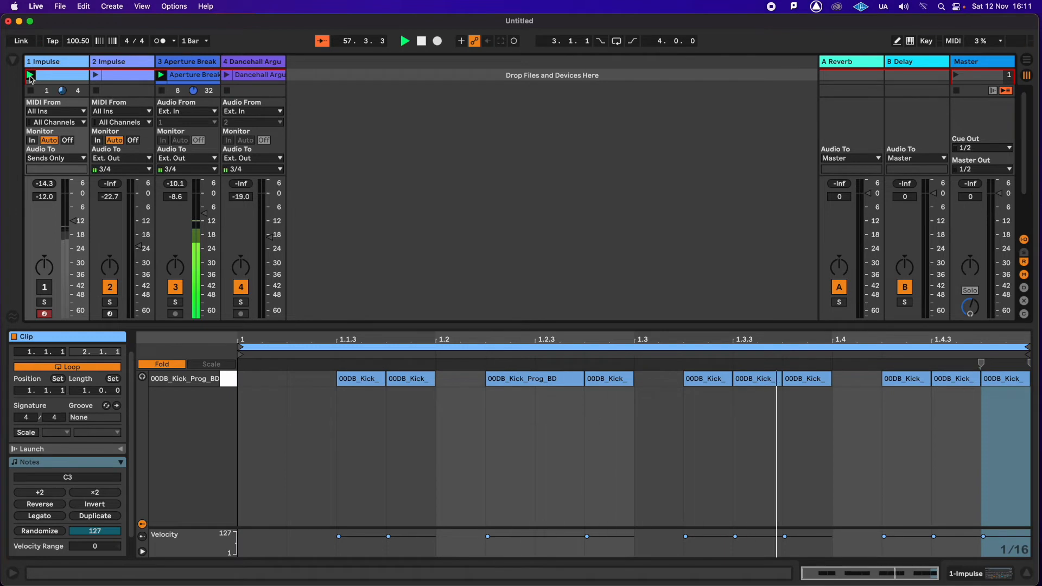
# On the Aperture Break track's Gate, set Return to 6.10 dB and Threshold to -4.79 dB
pyautogui.click(201, 65)
pyautogui.doubleClick(201, 64)
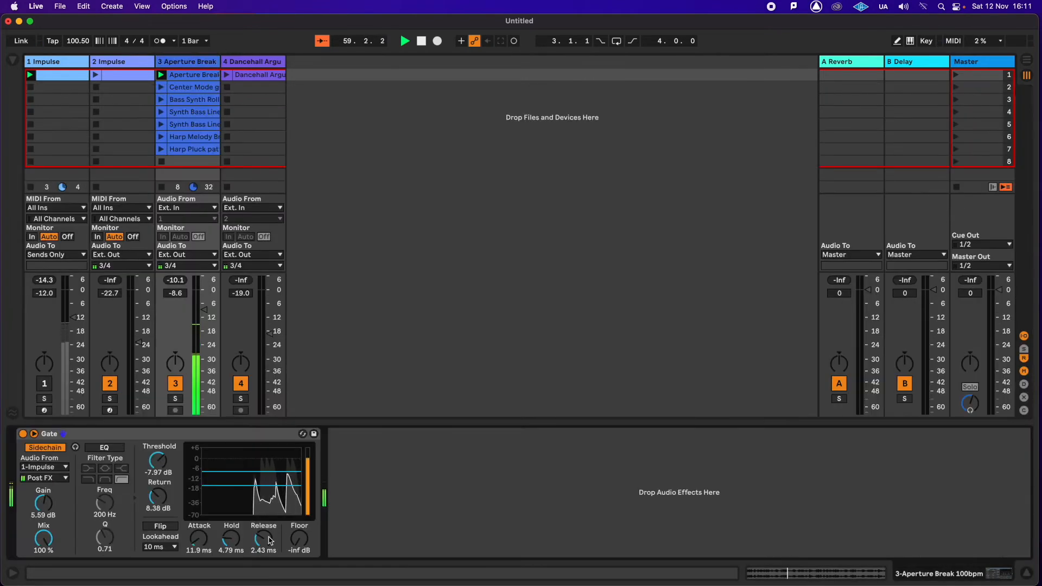
pyautogui.moveTo(158, 497); pyautogui.dragTo(158, 505)
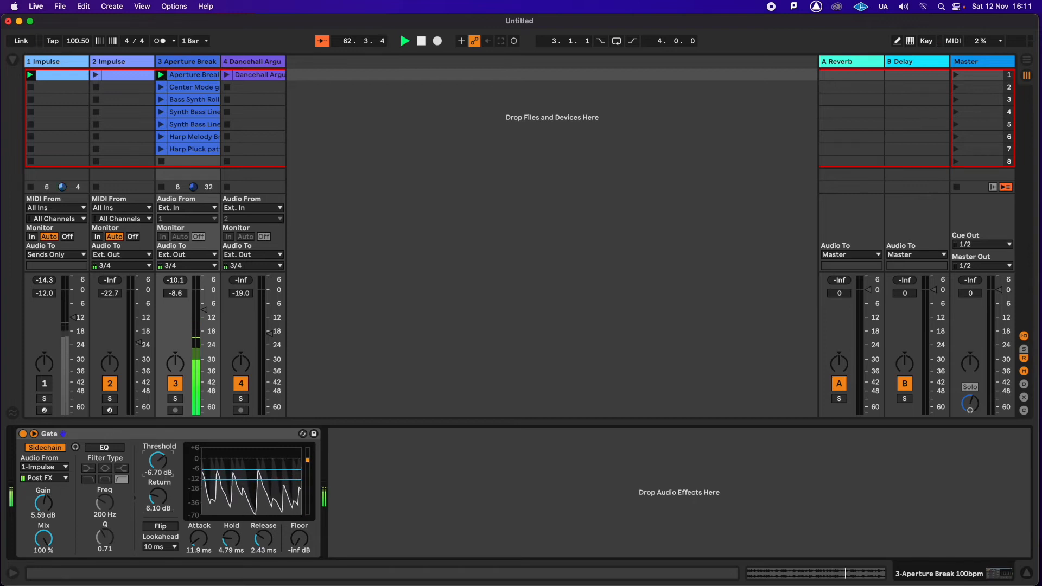
pyautogui.moveTo(158, 460); pyautogui.dragTo(158, 457)
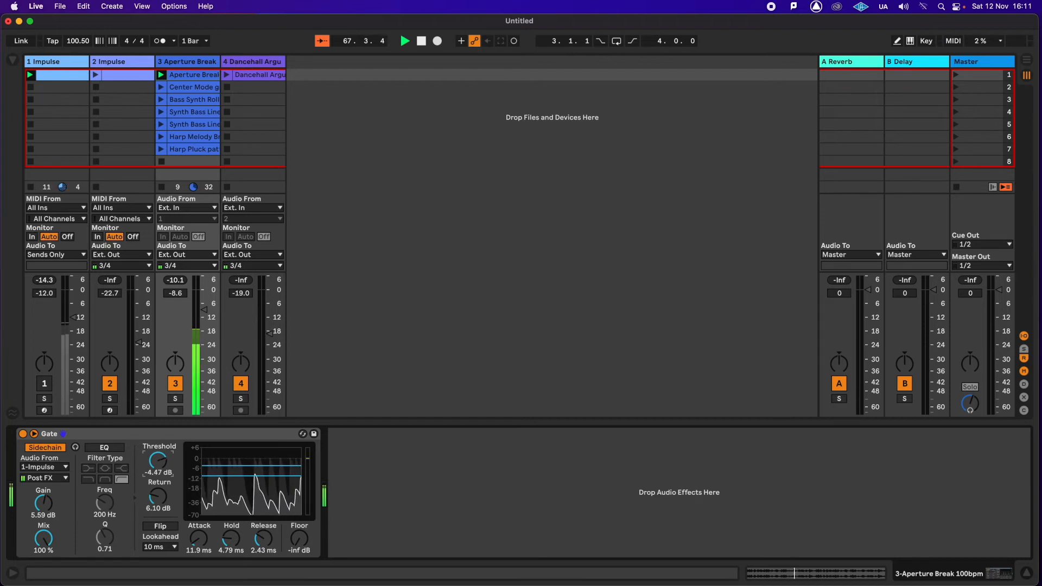
pyautogui.moveTo(157, 461); pyautogui.dragTo(158, 462)
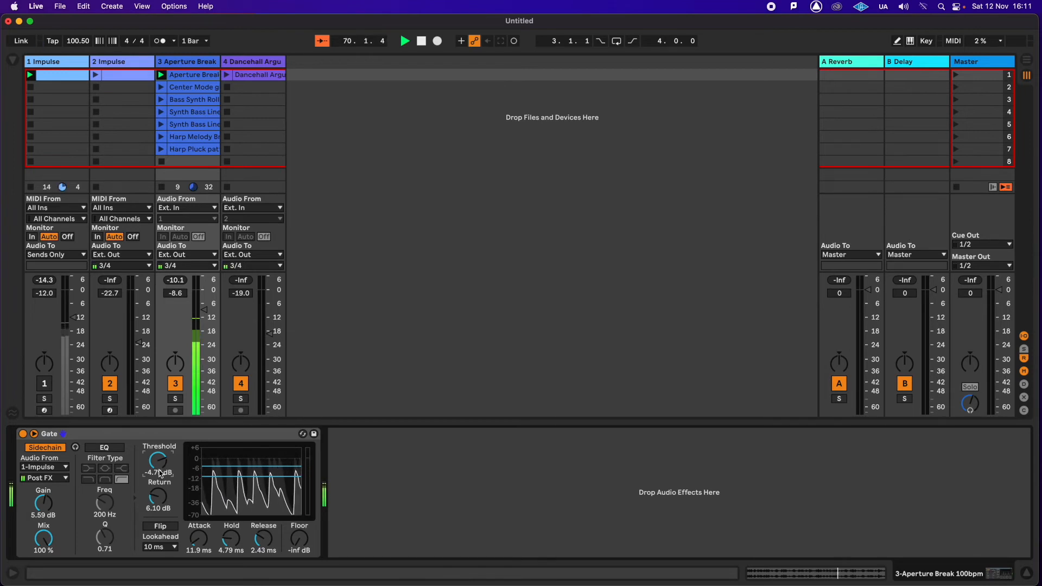
# Launch the 2 Impulse clip and set that track's volume to -25.3 dB
pyautogui.moveTo(138, 342); pyautogui.dragTo(139, 355)
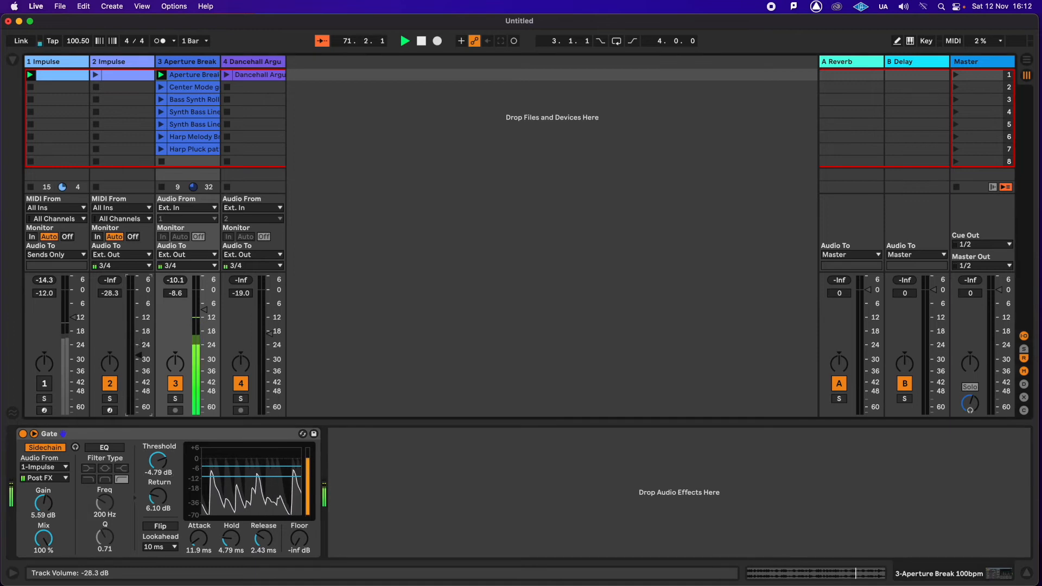
pyautogui.click(96, 78)
pyautogui.moveTo(139, 355); pyautogui.dragTo(138, 347)
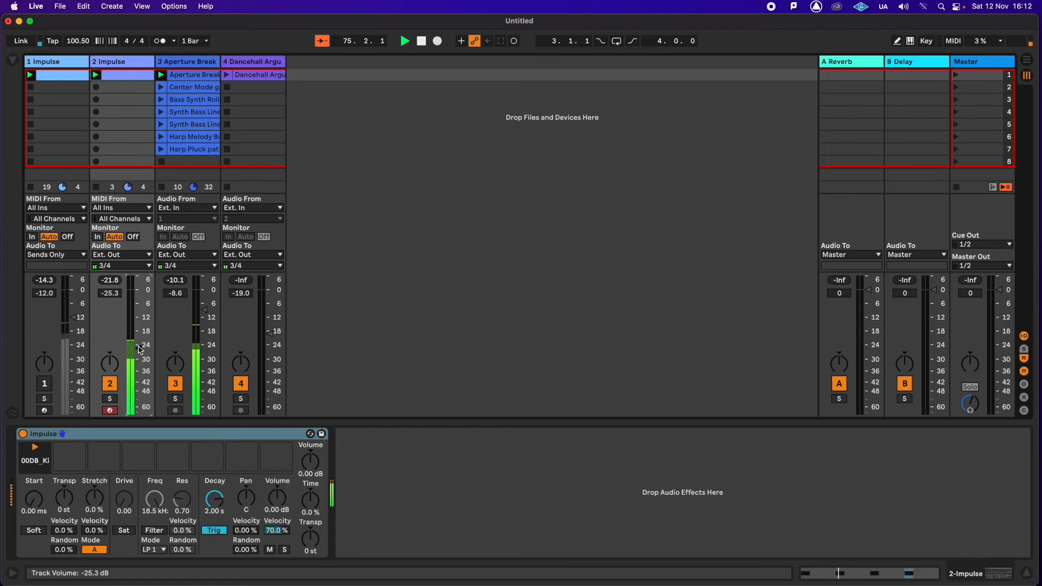
# Launch the Dancehall Argus clip and set its track volume to -24.1 dB
pyautogui.moveTo(270, 334); pyautogui.dragTo(270, 344)
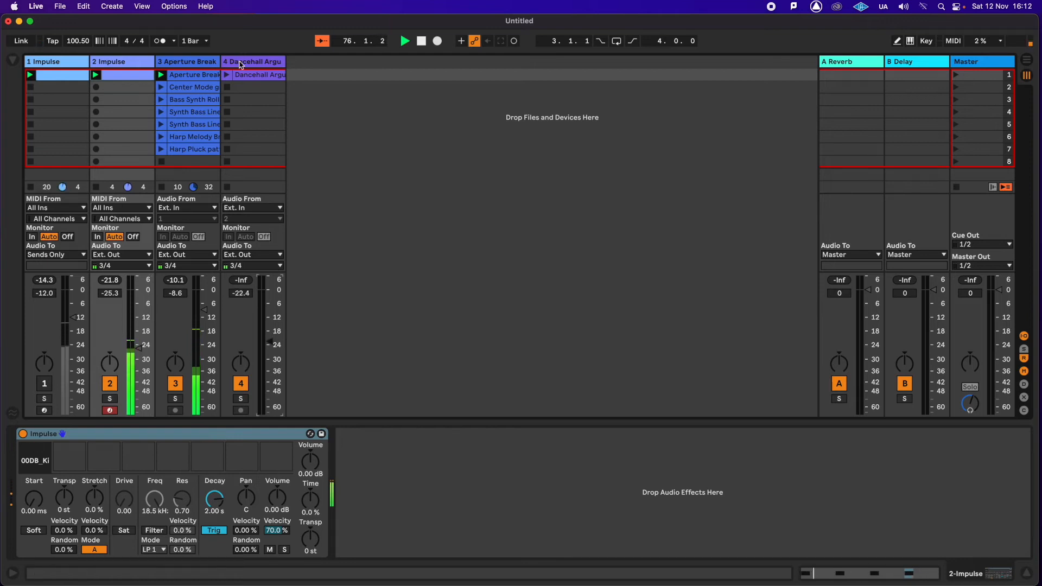
pyautogui.click(227, 75)
pyautogui.moveTo(270, 342); pyautogui.dragTo(269, 345)
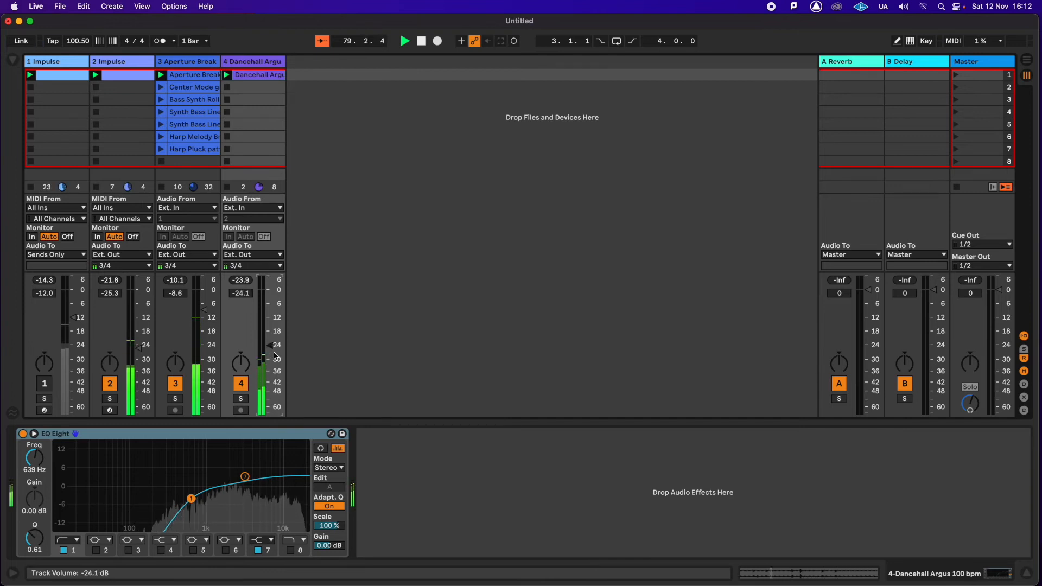
# Loop the second-beat notes of the 1 Impulse clip, extending the loop to run from 1.2.1 to 1.3.2
pyautogui.doubleClick(61, 75)
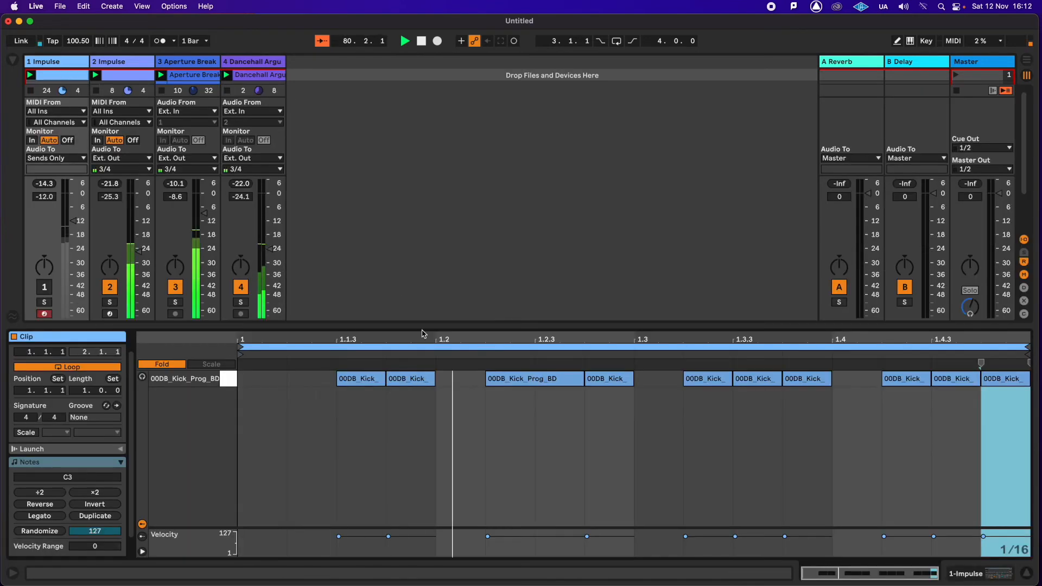
pyautogui.moveTo(473, 379); pyautogui.dragTo(650, 382)
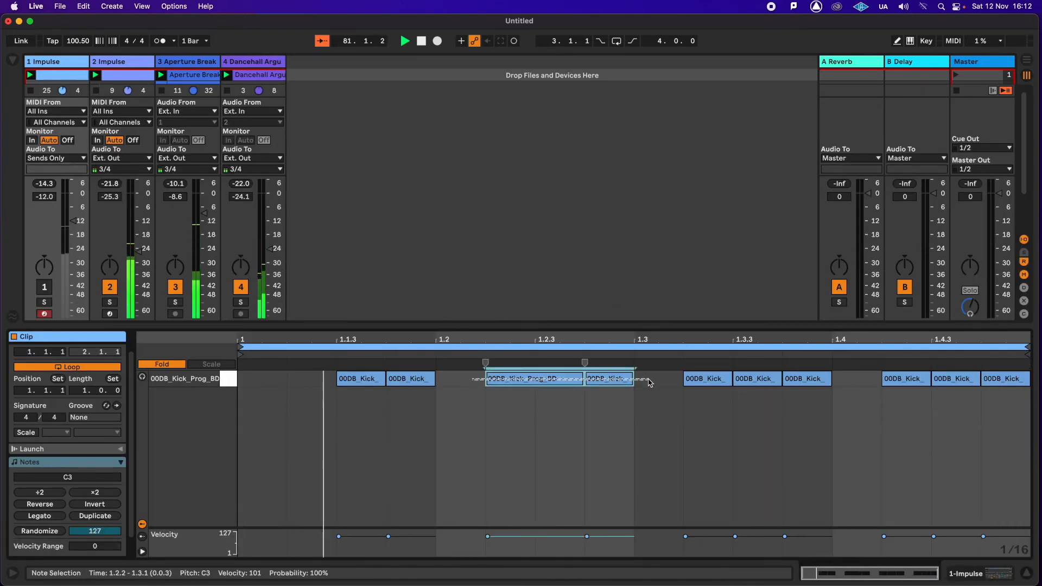
pyautogui.press('super+l')
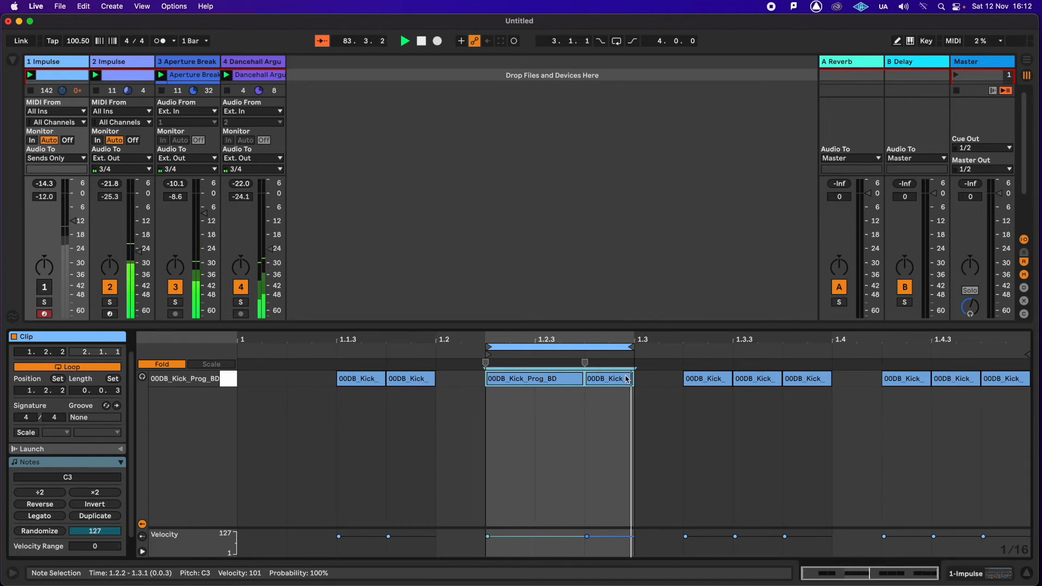
pyautogui.click(489, 347)
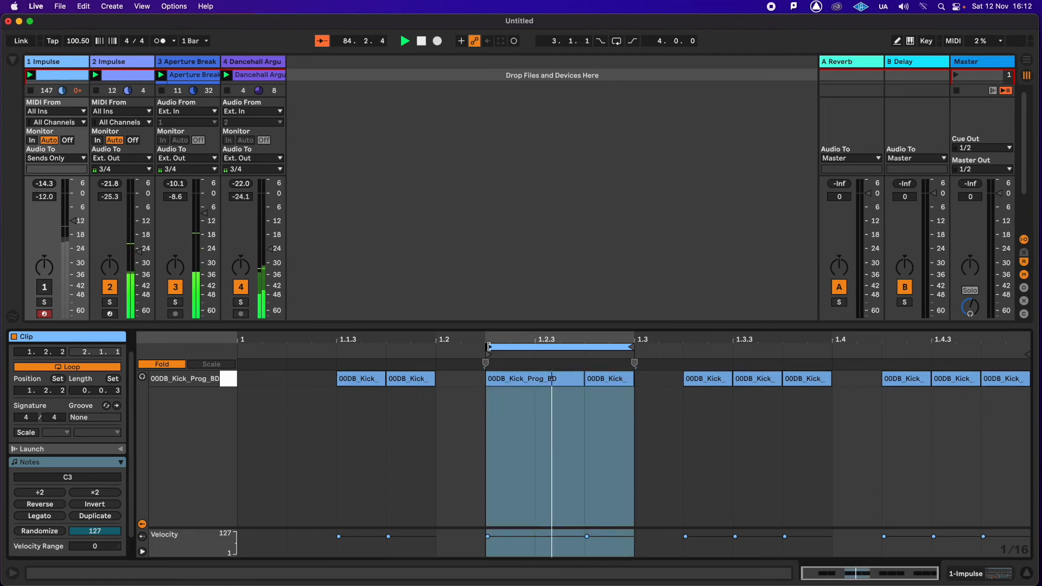
pyautogui.moveTo(489, 347); pyautogui.dragTo(437, 347)
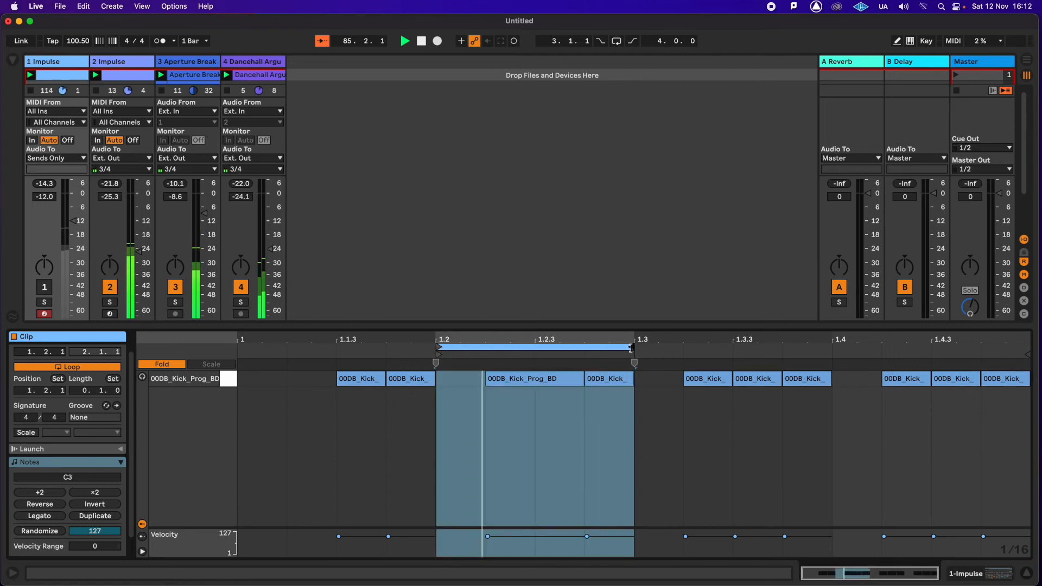
pyautogui.moveTo(630, 348); pyautogui.dragTo(678, 345)
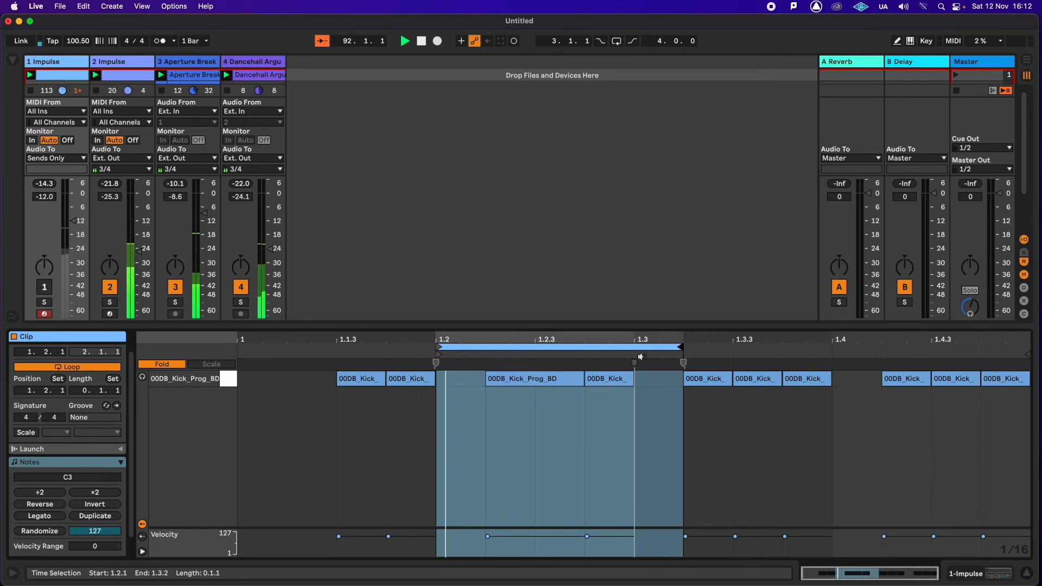
# Move the clip's loop and start marker to 1.1.1 and shorten the loop length to 0.1.0
pyautogui.moveTo(525, 348); pyautogui.dragTo(330, 356)
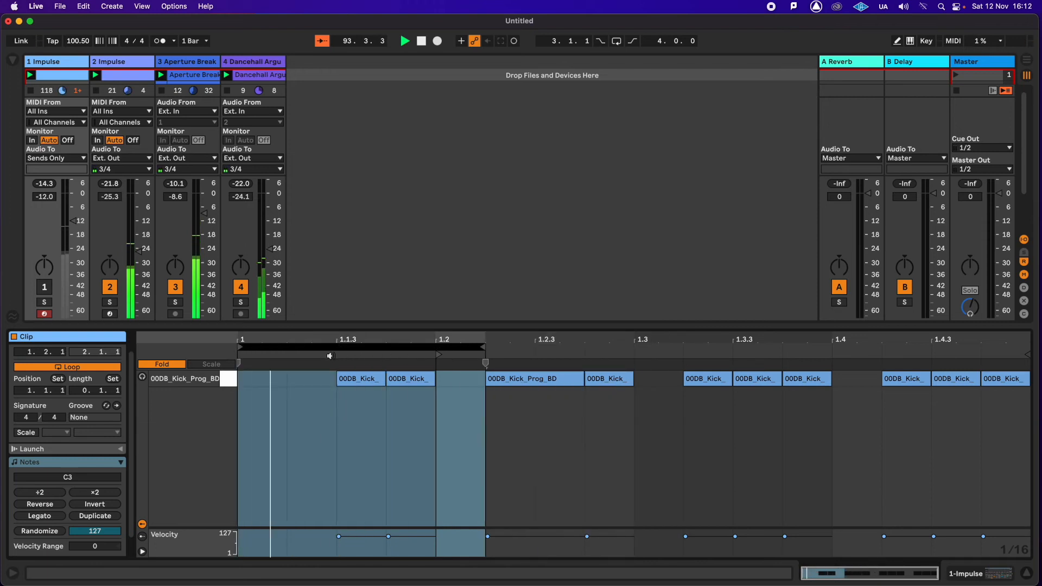
pyautogui.moveTo(439, 355); pyautogui.dragTo(239, 369)
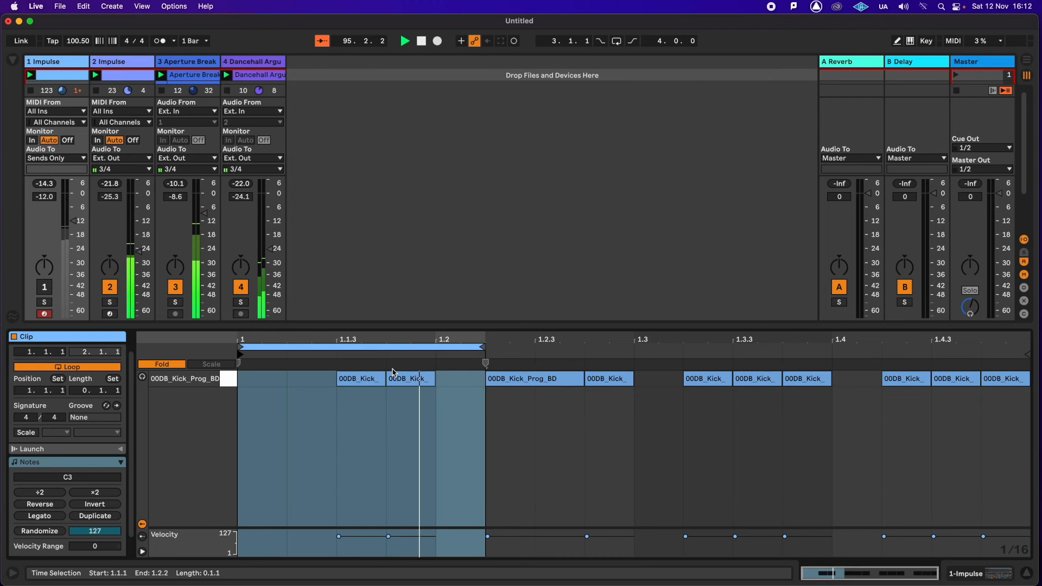
pyautogui.moveTo(484, 347); pyautogui.dragTo(434, 352)
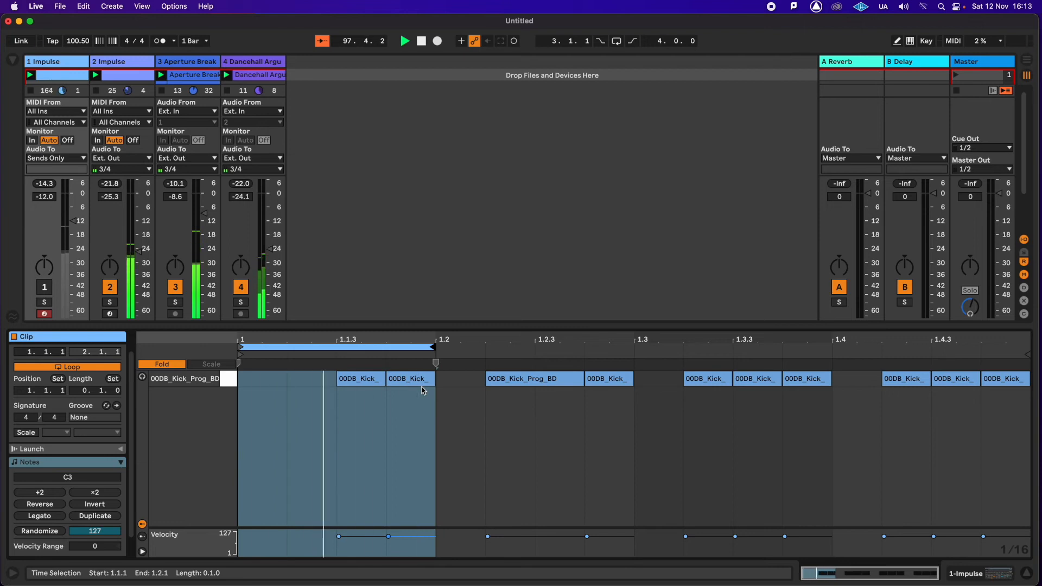
# Select the two looped kick notes and shift the clip's start marker through 1.1.2 and 1.1.3 to 1.1.4
pyautogui.click(386, 400)
pyautogui.moveTo(351, 403); pyautogui.dragTo(426, 383)
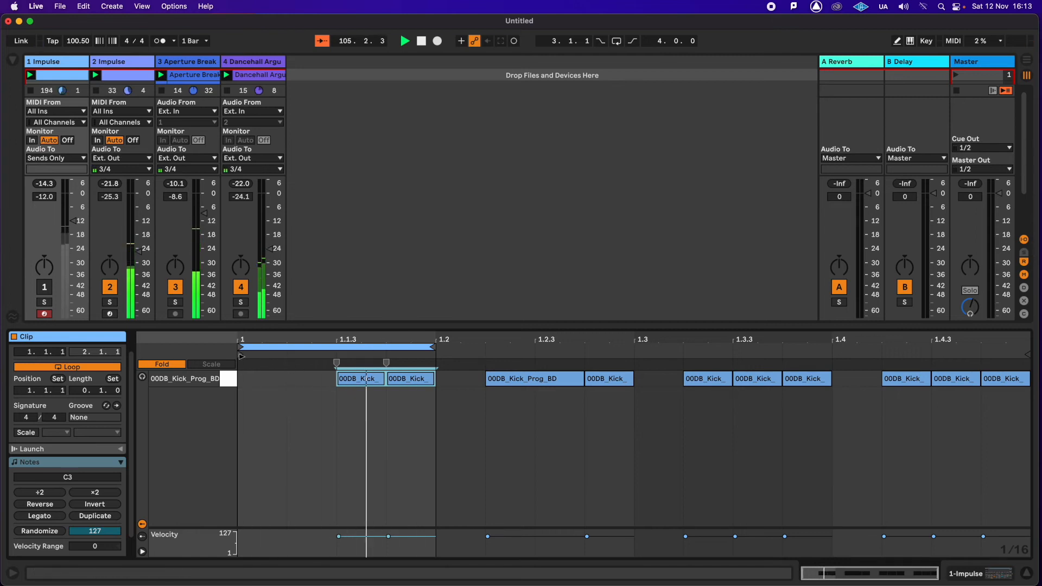
pyautogui.moveTo(241, 356); pyautogui.dragTo(292, 354)
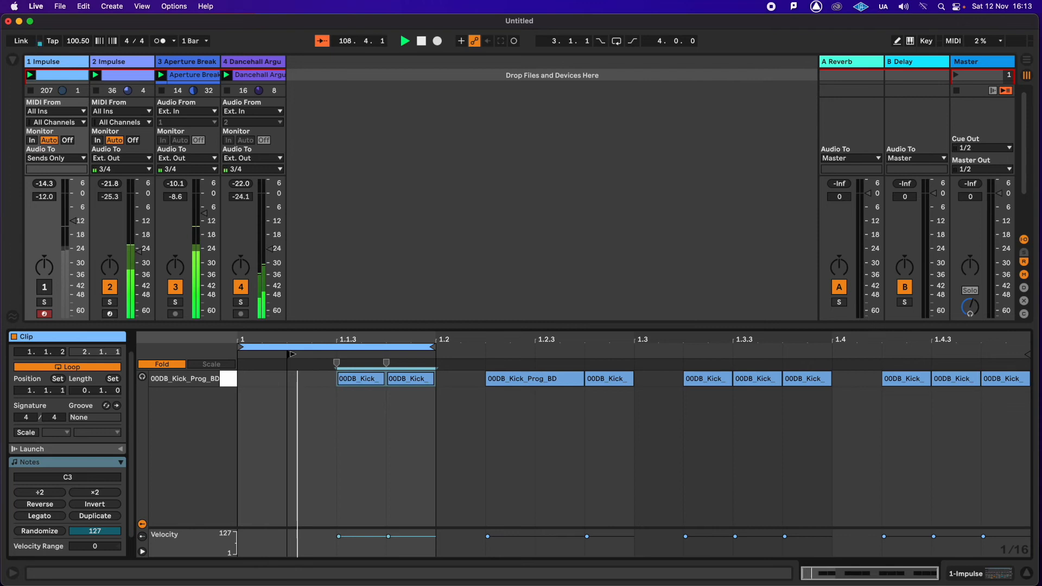
pyautogui.moveTo(289, 355); pyautogui.dragTo(339, 356)
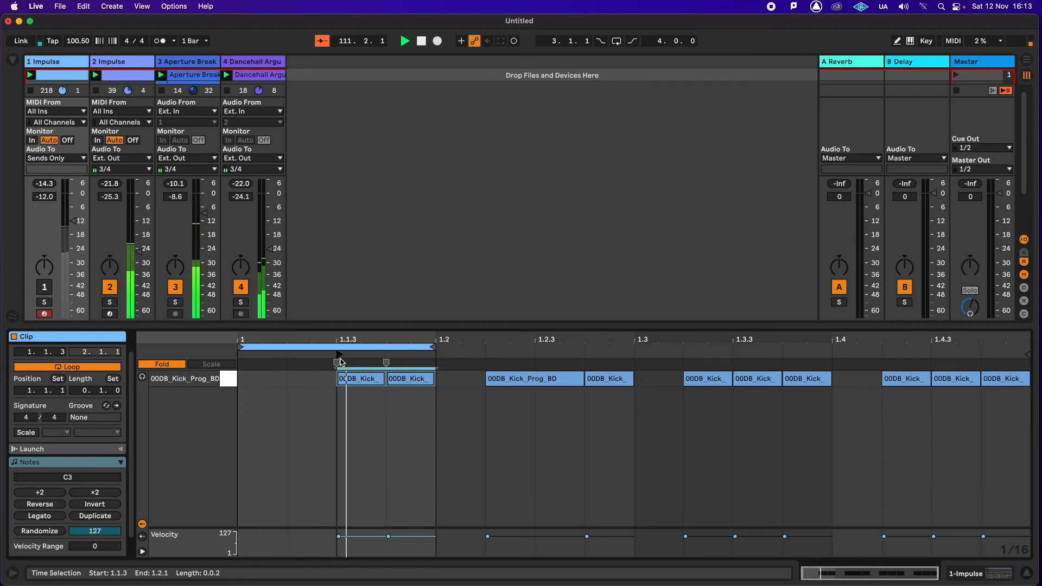
pyautogui.moveTo(336, 359); pyautogui.dragTo(387, 356)
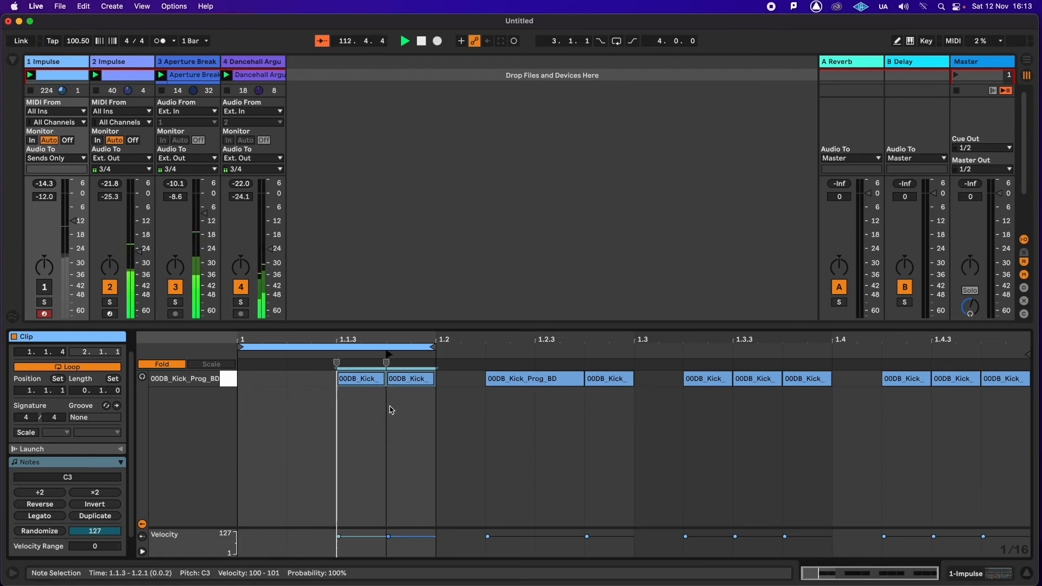
pyautogui.click(486, 441)
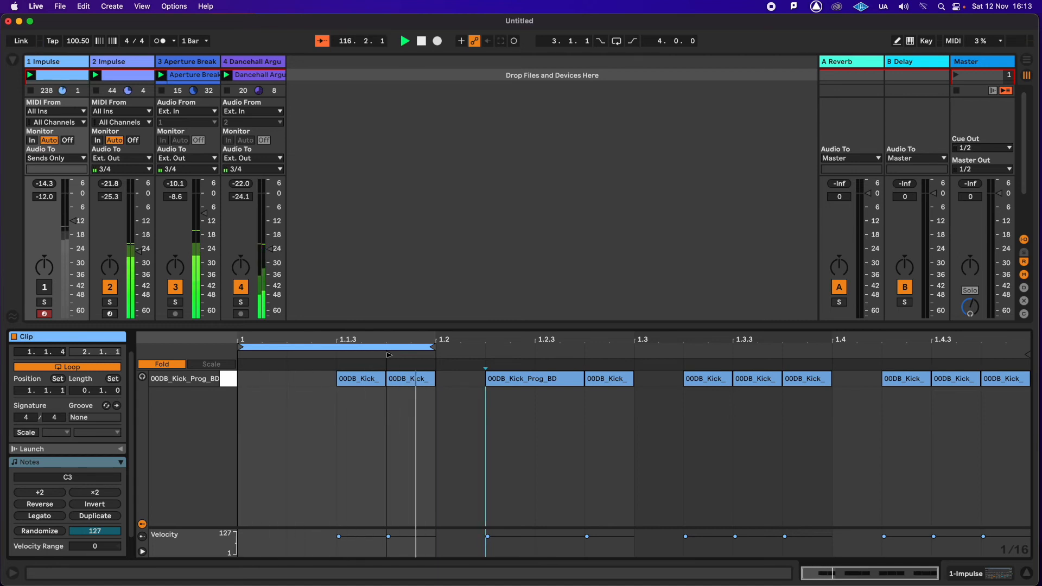
# Reset the clip's start marker to 1.1.1, try it at 1.1.2, 1.1.3 and 1.1.4, and return it to 1.1.1
pyautogui.moveTo(389, 354); pyautogui.dragTo(240, 355)
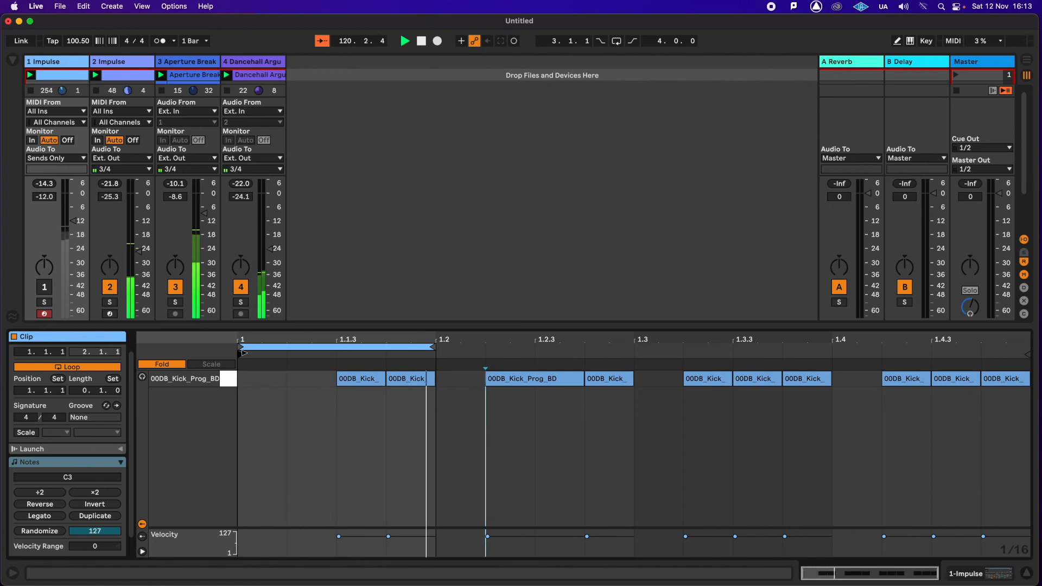
pyautogui.moveTo(255, 354); pyautogui.dragTo(287, 354)
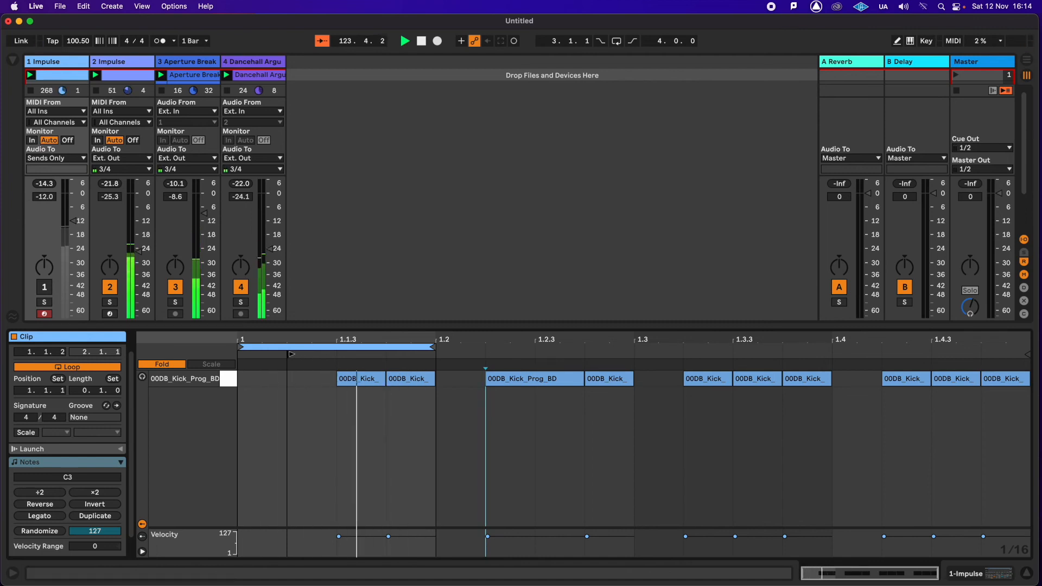
pyautogui.moveTo(308, 354); pyautogui.dragTo(333, 357)
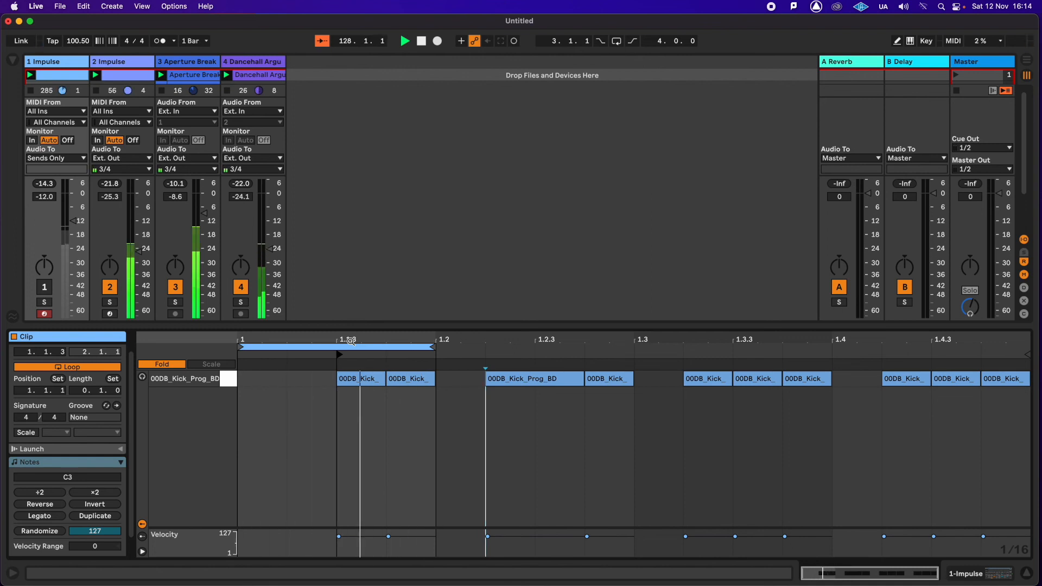
pyautogui.moveTo(340, 354); pyautogui.dragTo(389, 354)
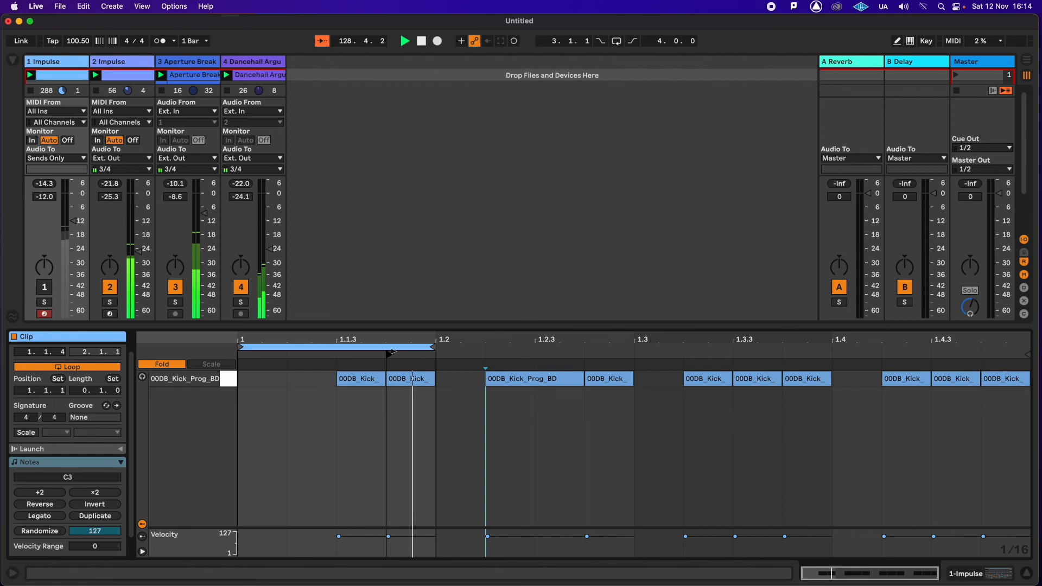
pyautogui.click(410, 449)
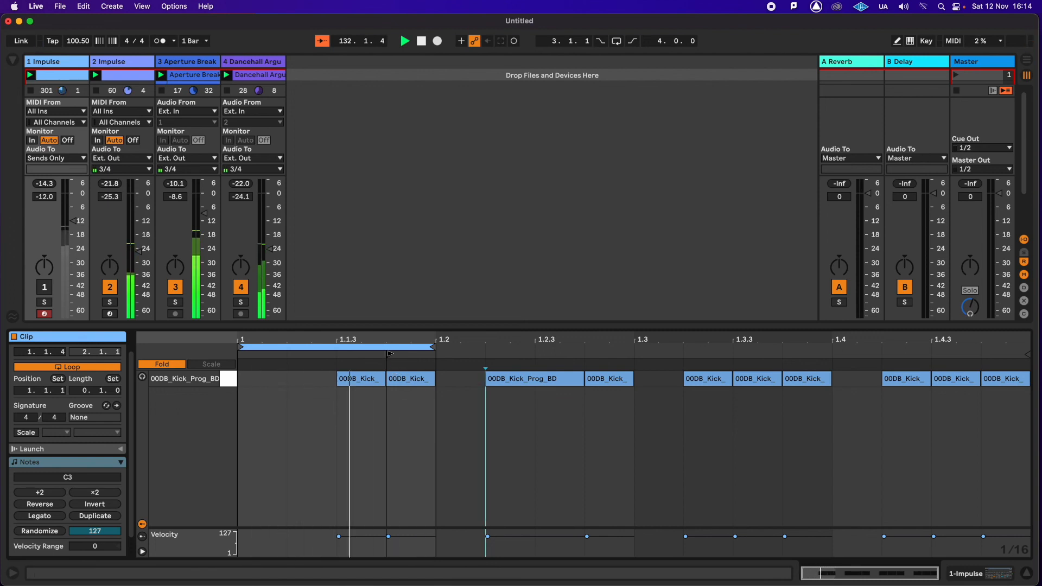
pyautogui.moveTo(370, 358); pyautogui.dragTo(240, 358)
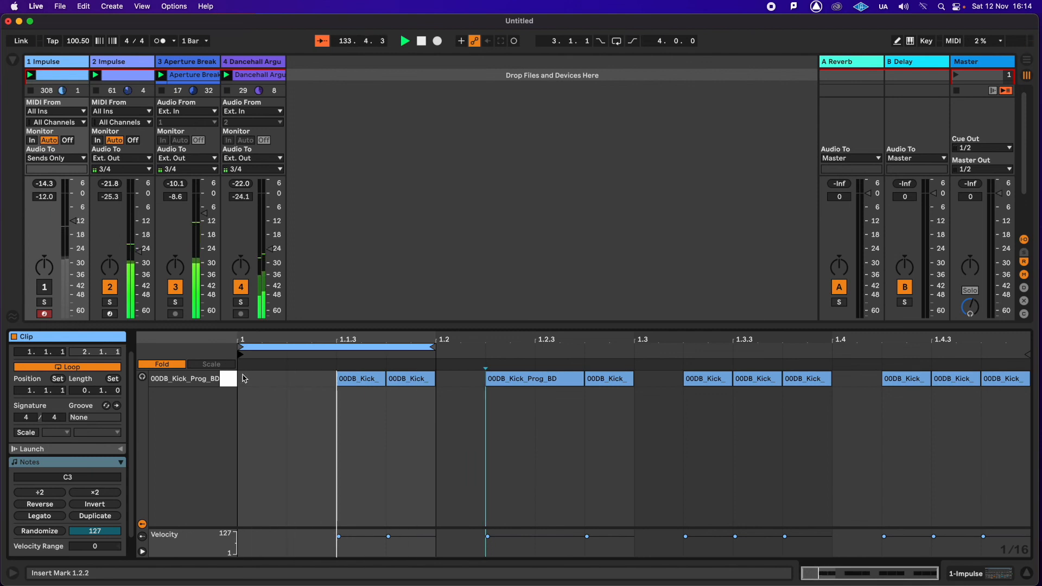